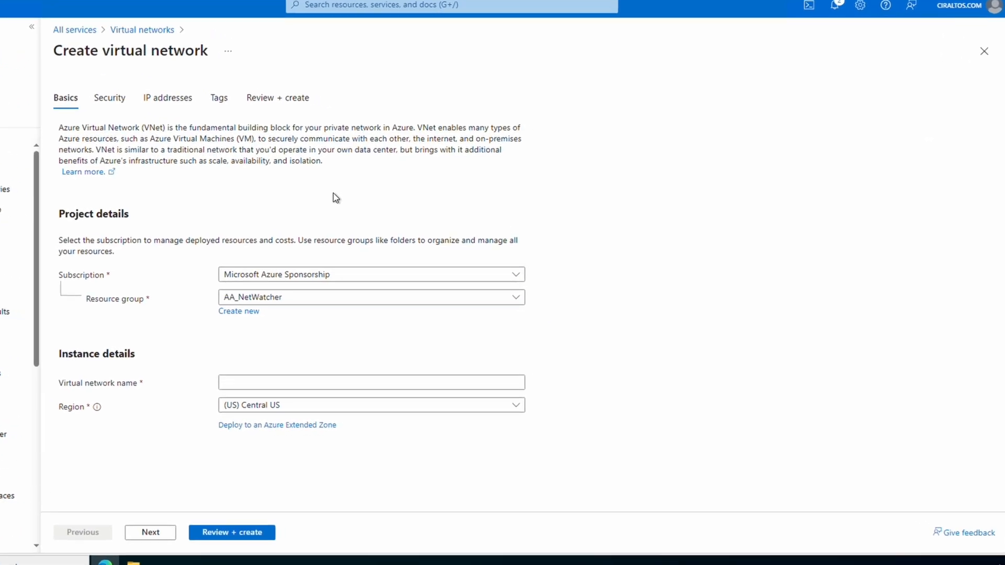
# Put the virtual network in new resource group EntraDSLab, name it EntraDSNet, and continue to Security.
pyautogui.click(238, 313)
pyautogui.write('EntraDSL')
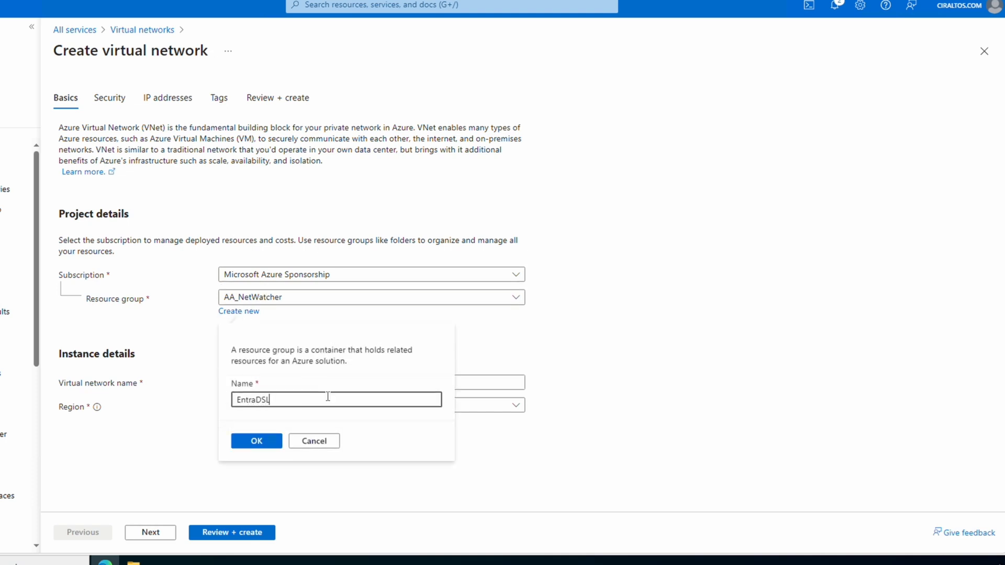
pyautogui.write('ab')
pyautogui.click(256, 444)
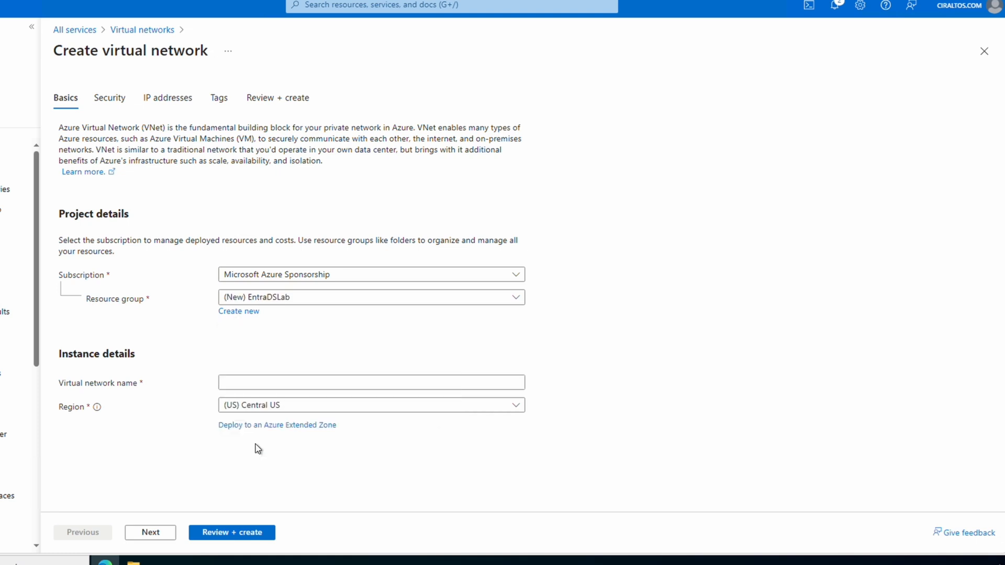
pyautogui.click(273, 383)
pyautogui.write('EntraDSNet')
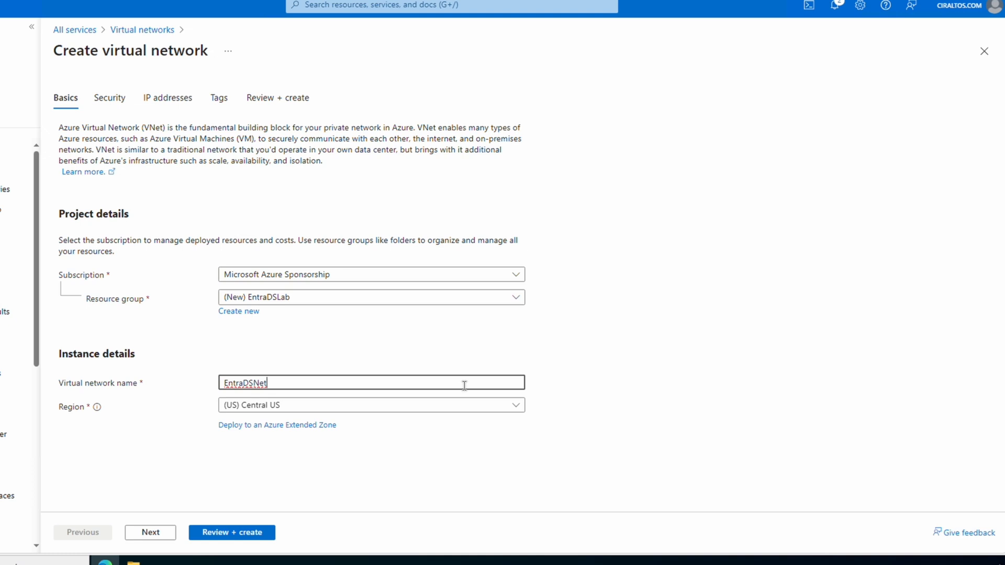
pyautogui.click(269, 487)
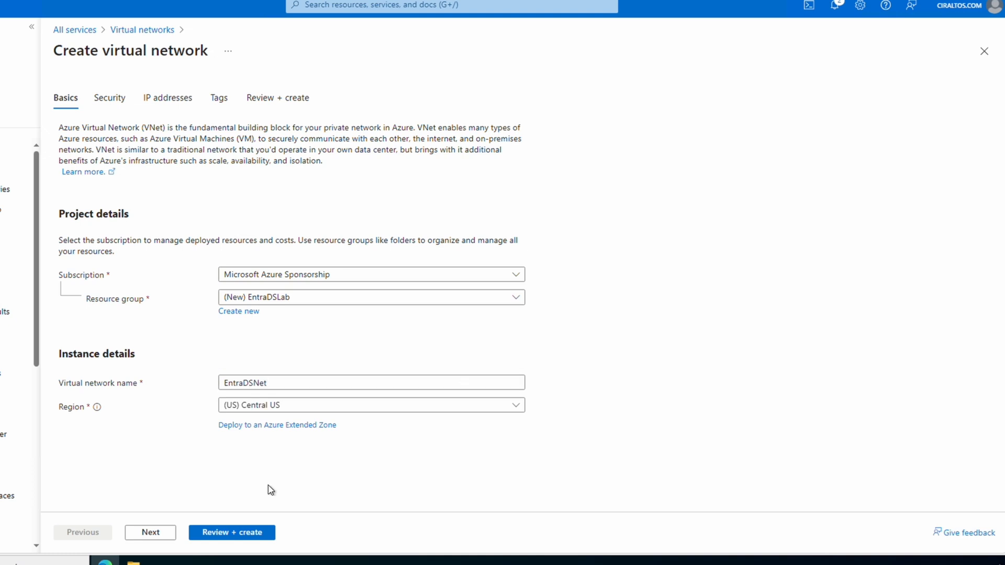
pyautogui.click(152, 532)
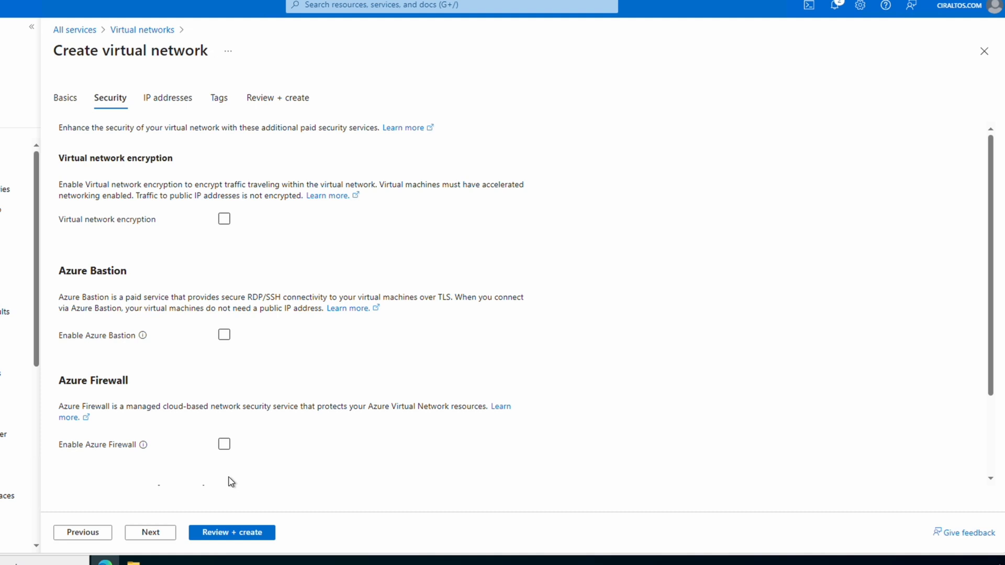
# Set the address space start to 10.201.0.0 (/16) and edit the default subnet.
pyautogui.click(150, 532)
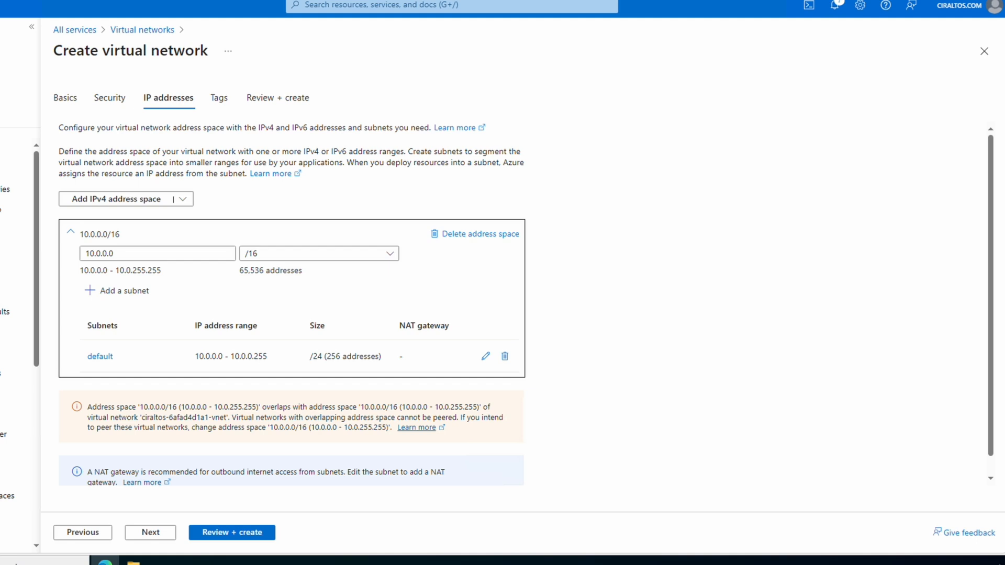
pyautogui.moveTo(115, 254); pyautogui.dragTo(67, 254)
pyautogui.write('10.')
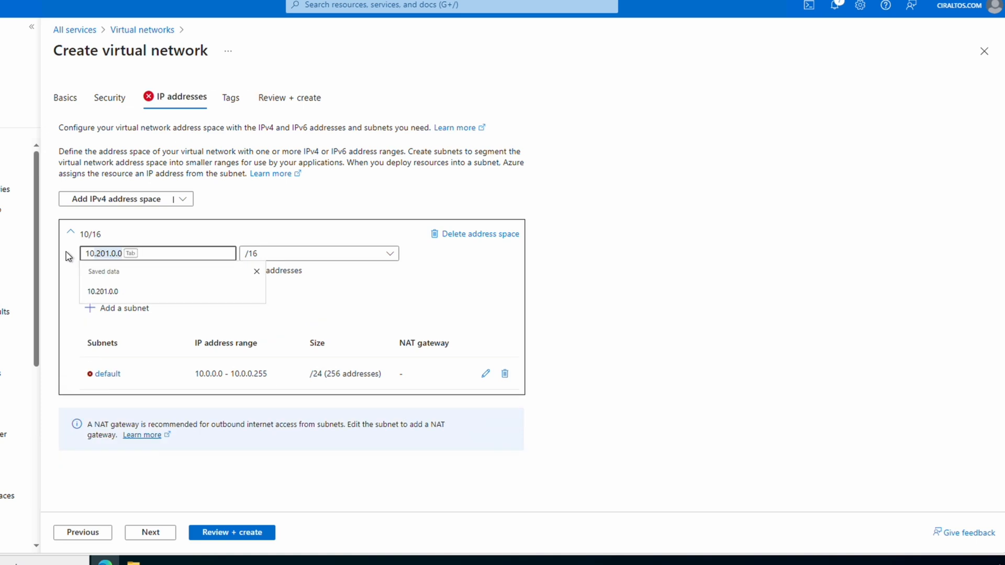
pyautogui.write('201.0.0')
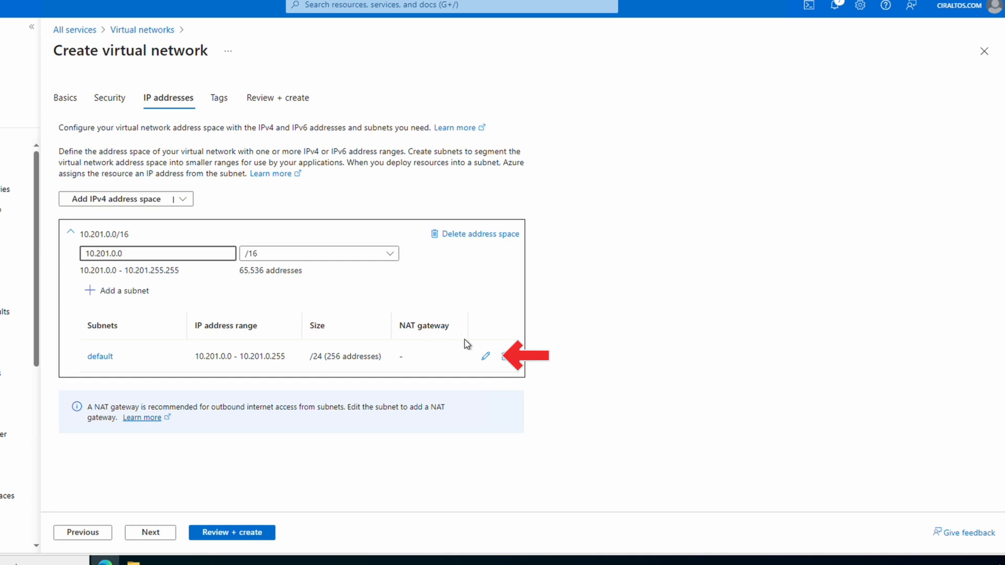
pyautogui.click(487, 359)
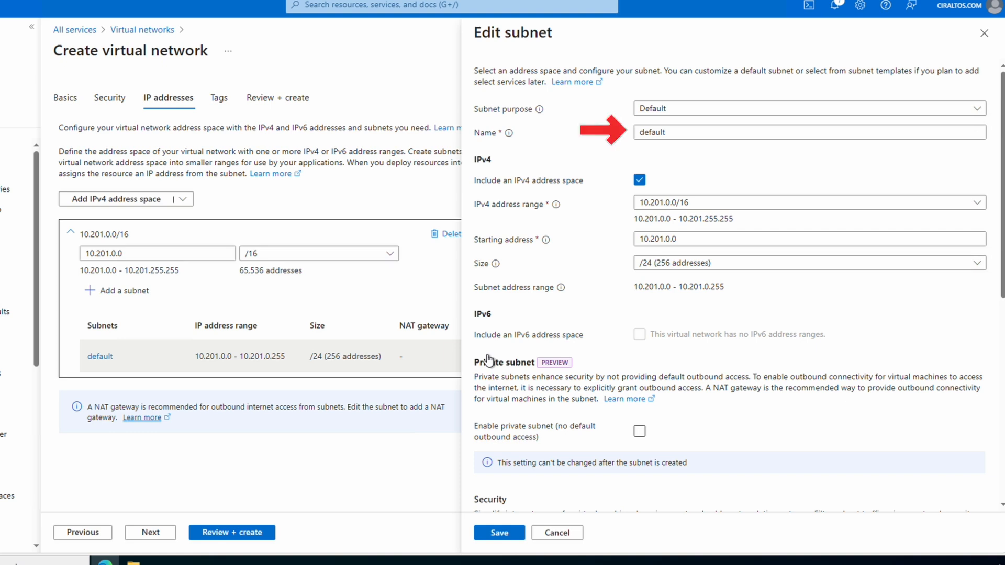
# Rename the default subnet to EntraDSClients.
pyautogui.click(673, 131)
pyautogui.doubleClick(673, 132)
pyautogui.press('BackSpace')
pyautogui.write('EntraDSClients')
pyautogui.press('Tab')
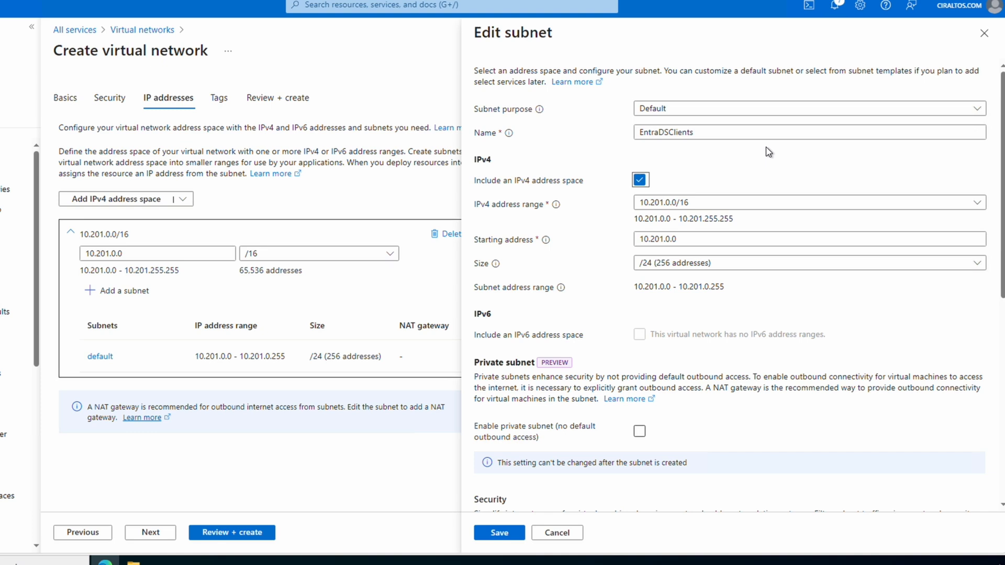
# Change the subnet's starting address to 10.201.1.0 and save the subnet.
pyautogui.click(712, 245)
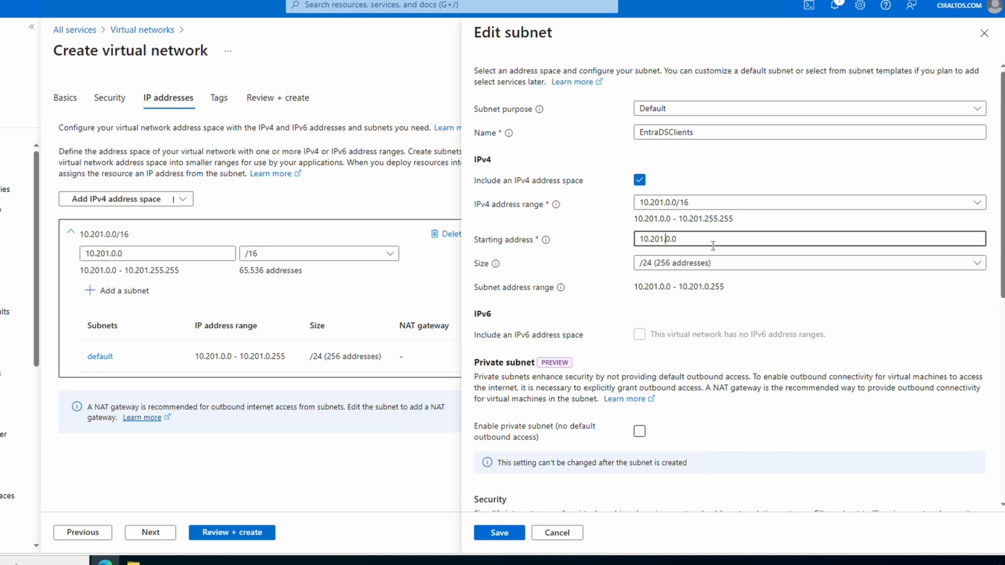
pyautogui.press('Left')
pyautogui.press('Left')
pyautogui.press('BackSpace')
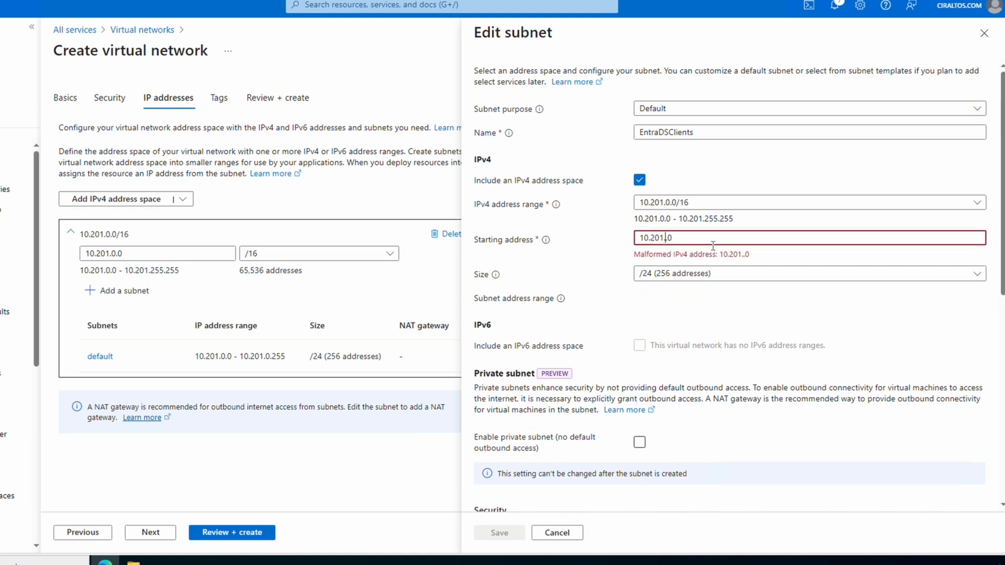
pyautogui.write('1')
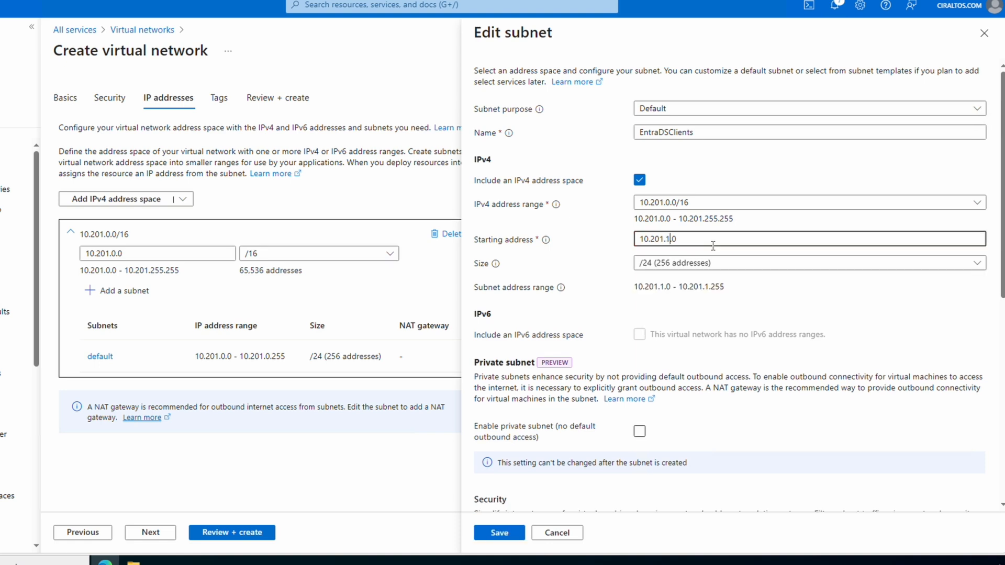
pyautogui.click(510, 533)
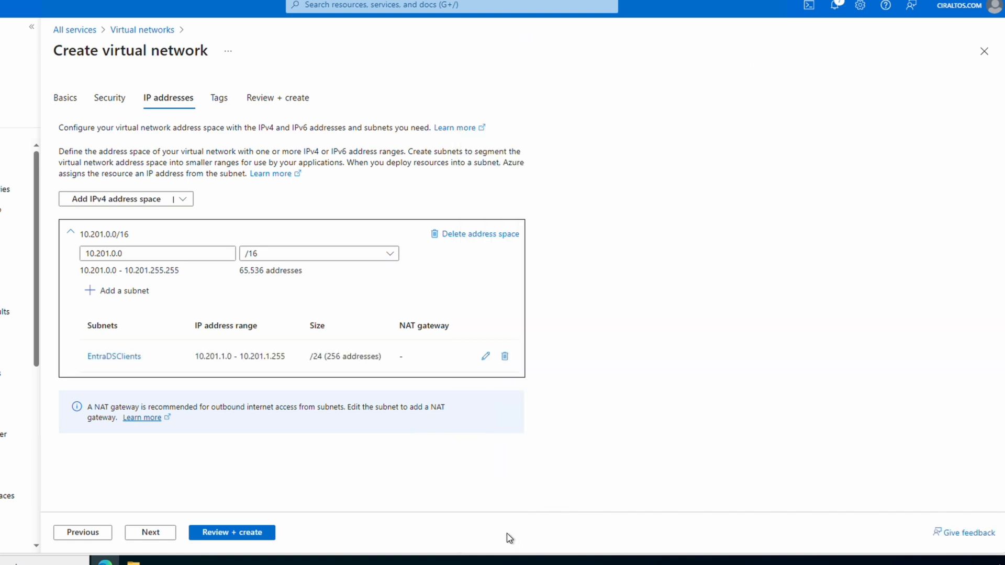
# Validate and create the EntraDSNet virtual network, waiting for deployment to complete.
pyautogui.click(160, 534)
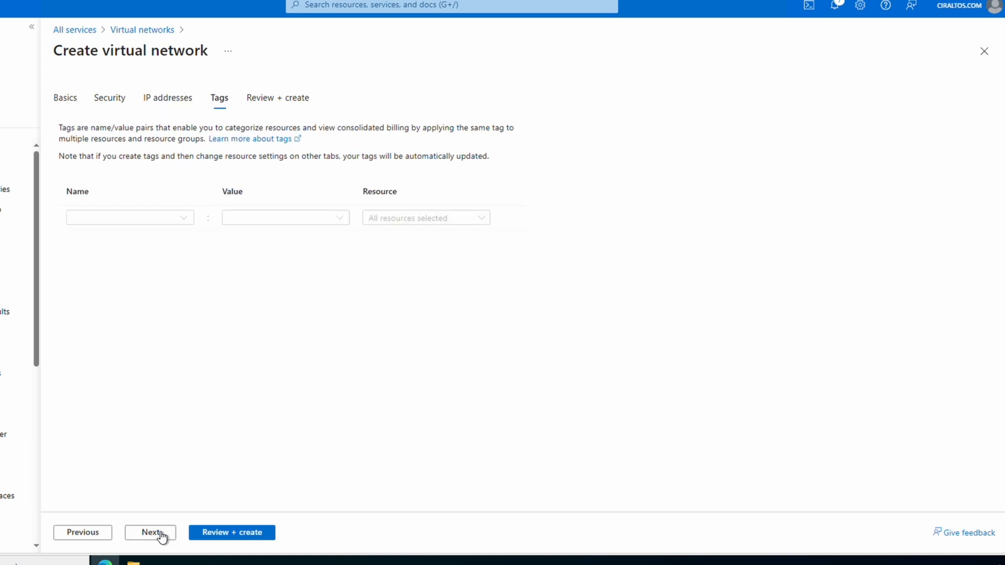
pyautogui.click(236, 536)
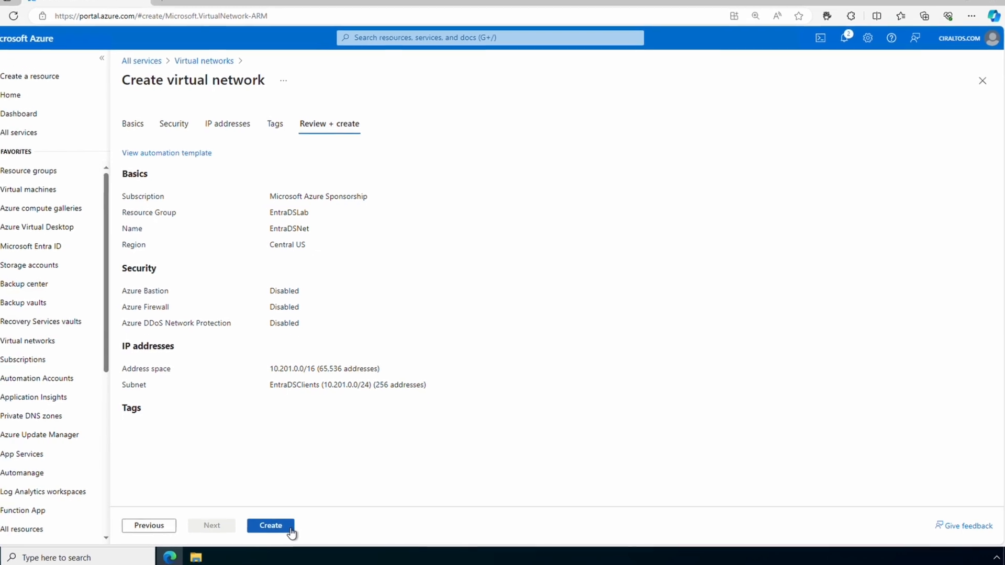
pyautogui.click(291, 532)
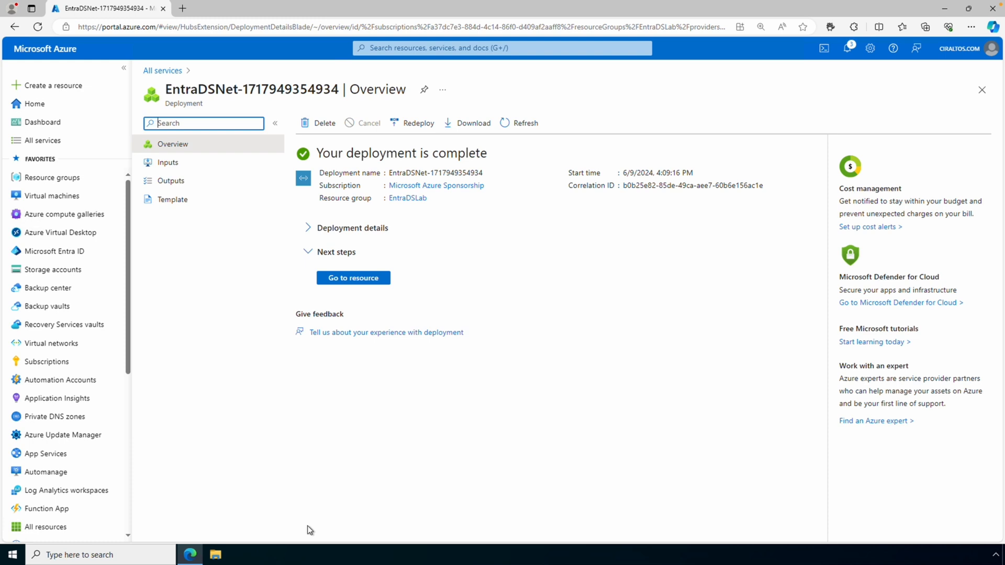
pyautogui.click(464, 49)
# Search 'Entra Domain', open Microsoft Entra Domain Services, and start creating a managed domain.
pyautogui.write('Ent')
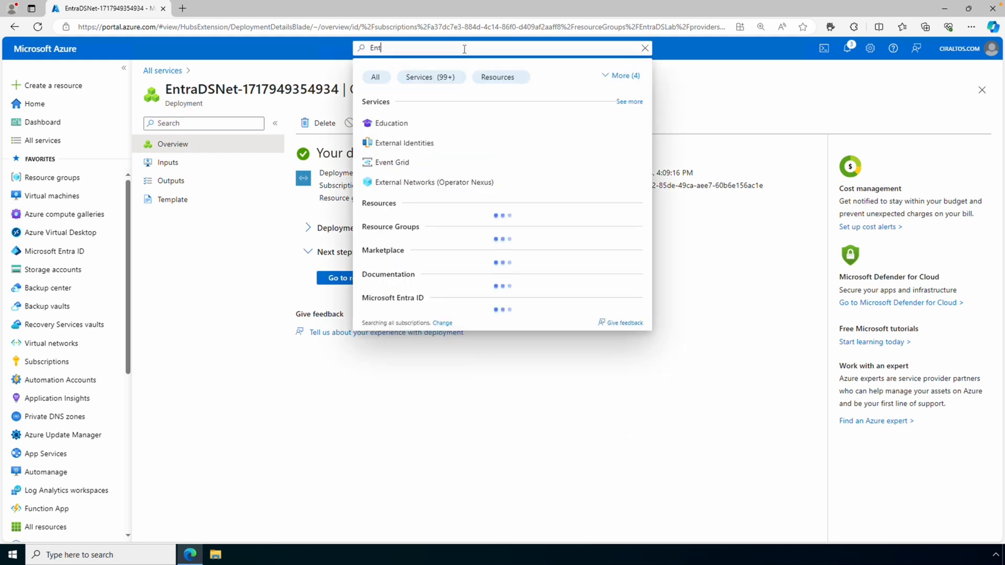
pyautogui.write('ra Dom')
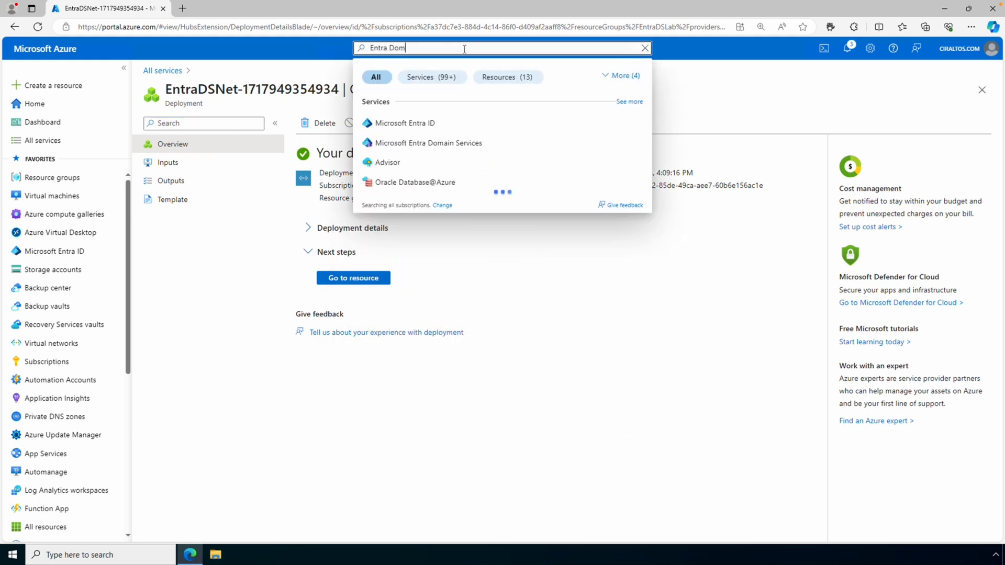
pyautogui.write('ain')
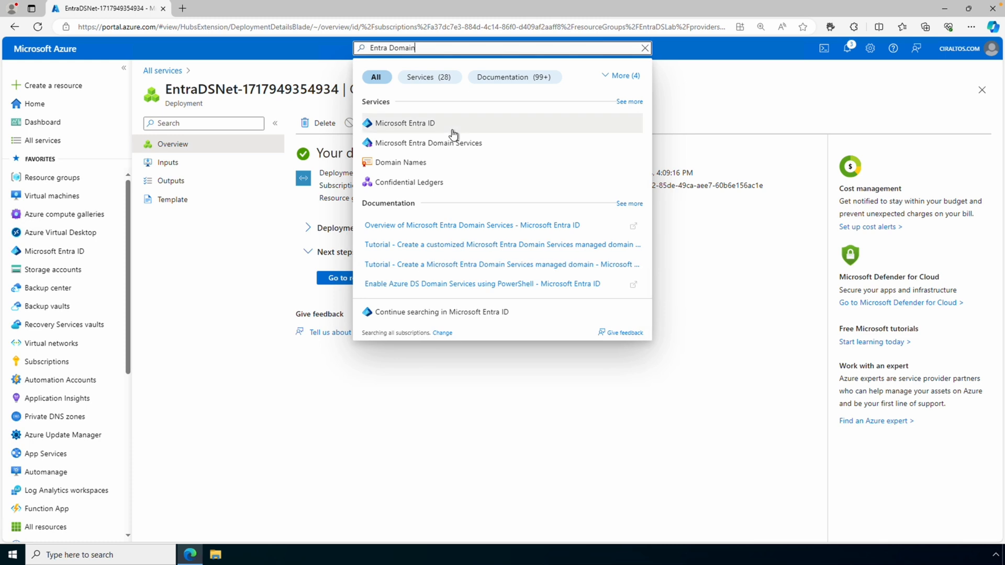
pyautogui.click(453, 144)
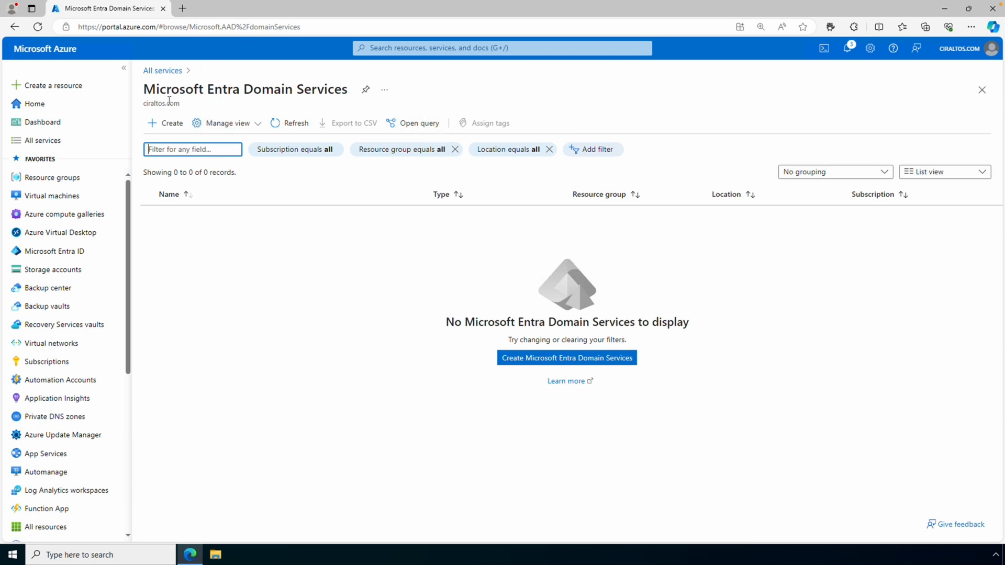
pyautogui.click(168, 124)
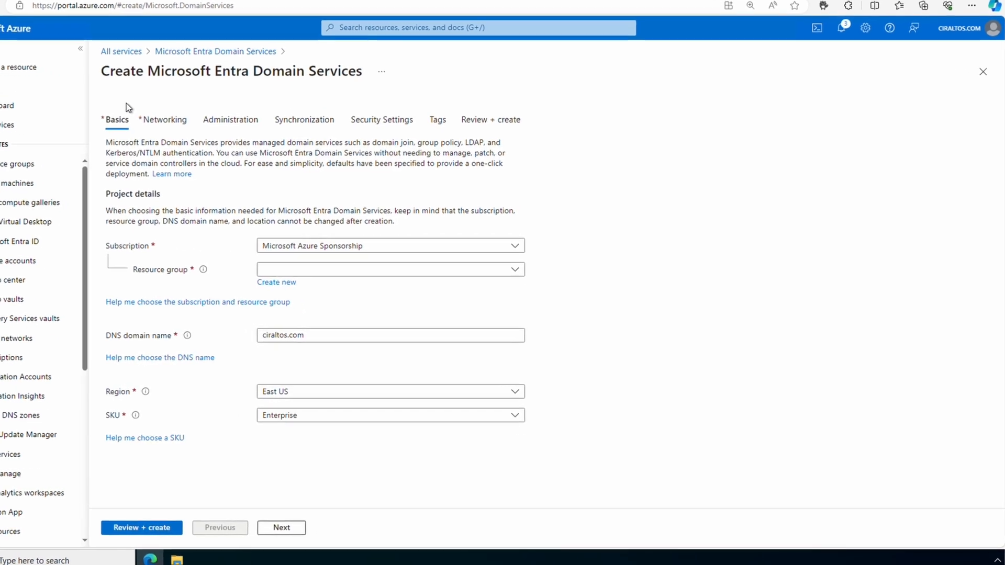
# Choose resource group EntraDSLab and change the DNS domain name to ciraltosds.com.
pyautogui.click(316, 261)
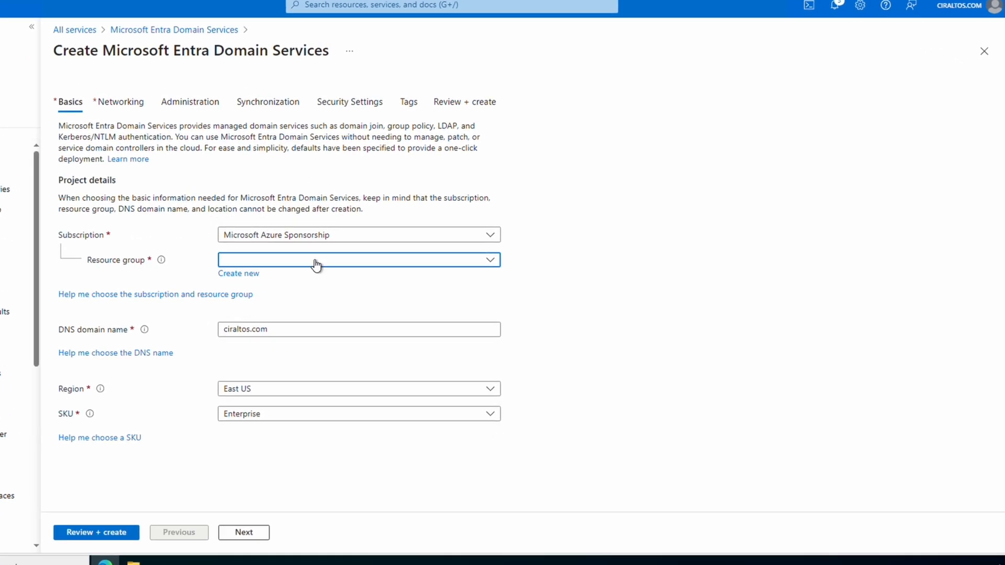
pyautogui.write('entra')
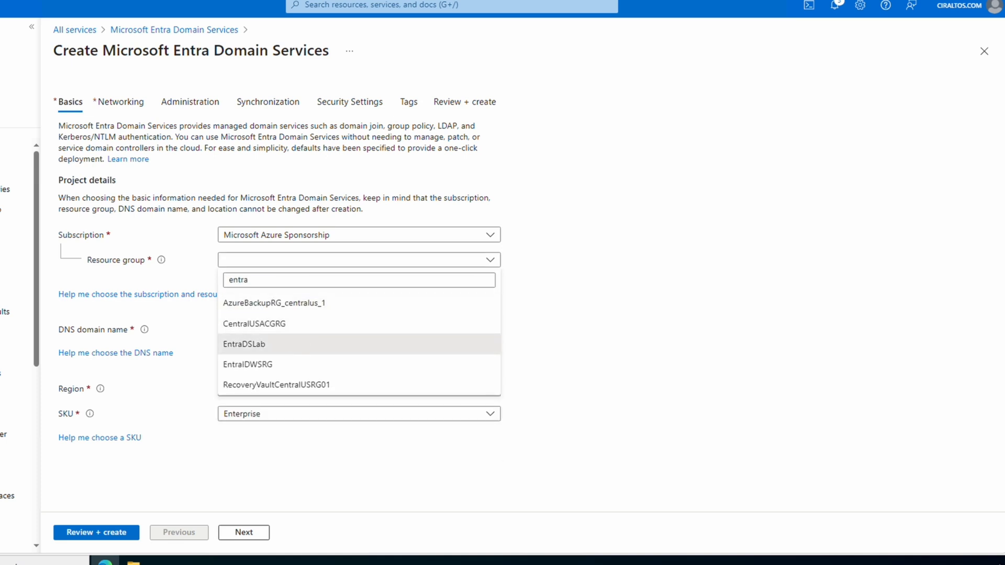
pyautogui.click(297, 344)
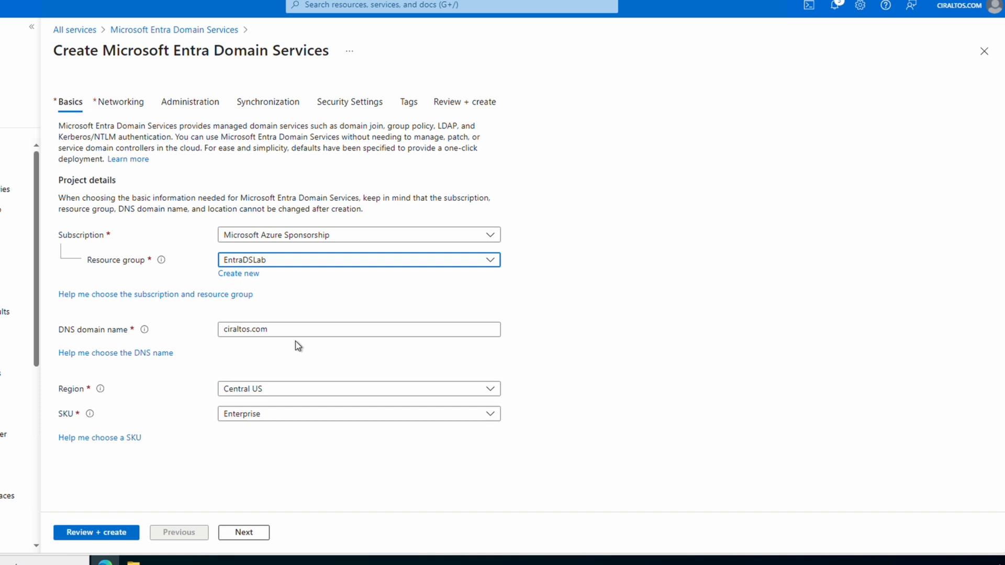
pyautogui.click(277, 330)
pyautogui.press('Left')
pyautogui.press('Left')
pyautogui.press('Left')
pyautogui.press('Left')
pyautogui.write('ds')
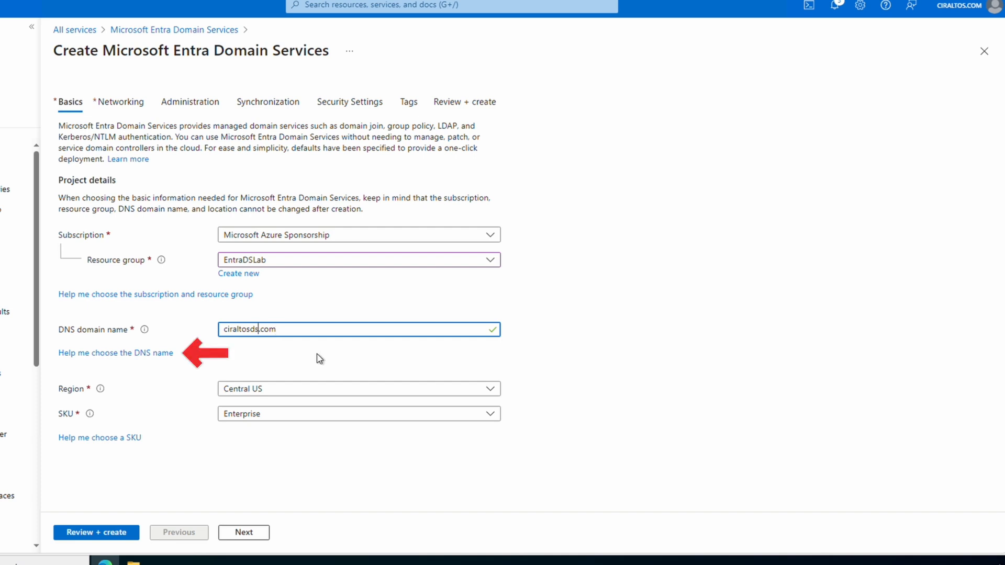
# Review the DNS naming guidance, keep the Enterprise SKU, and continue to Networking.
pyautogui.click(153, 355)
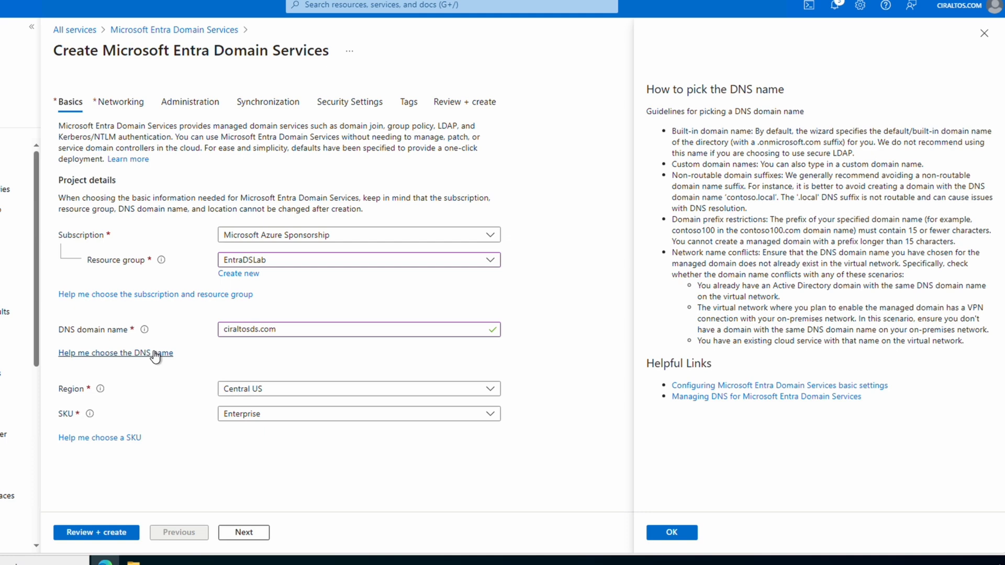
pyautogui.click(665, 533)
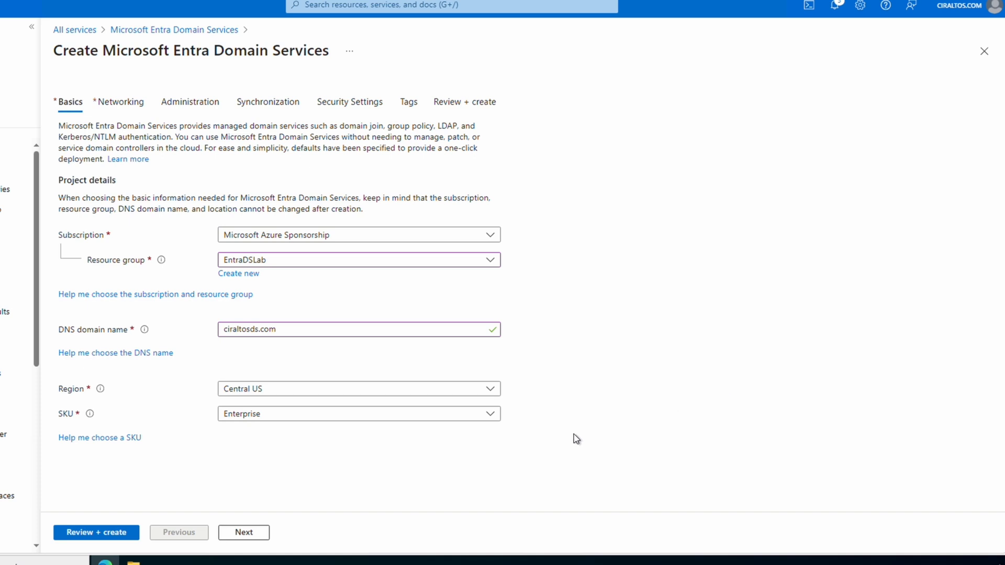
pyautogui.click(491, 416)
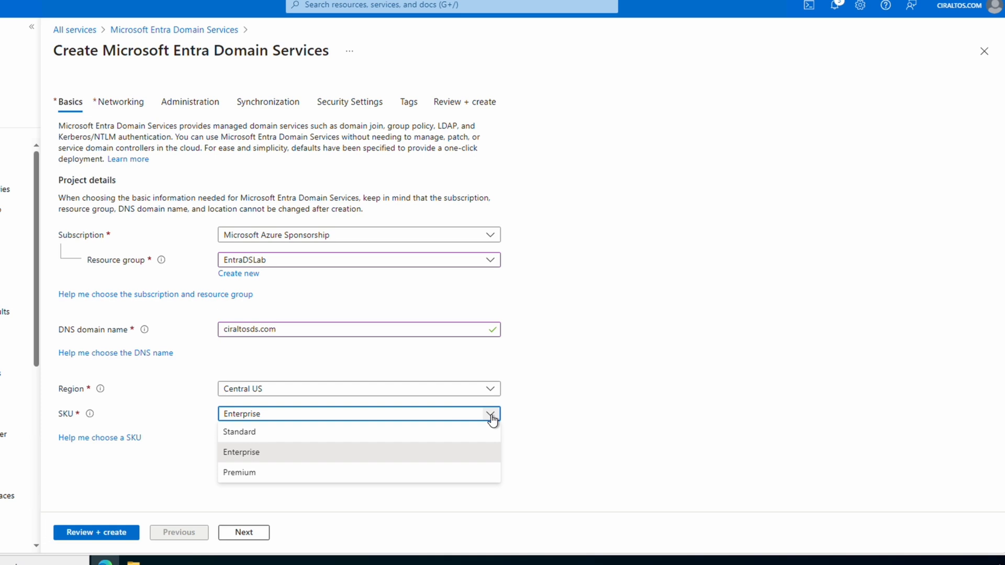
pyautogui.click(453, 455)
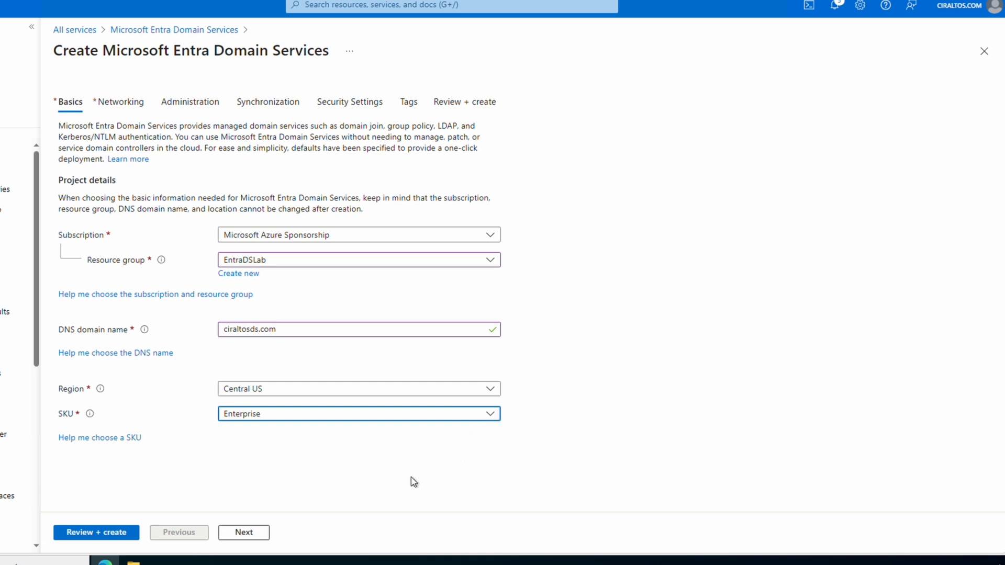
pyautogui.click(225, 531)
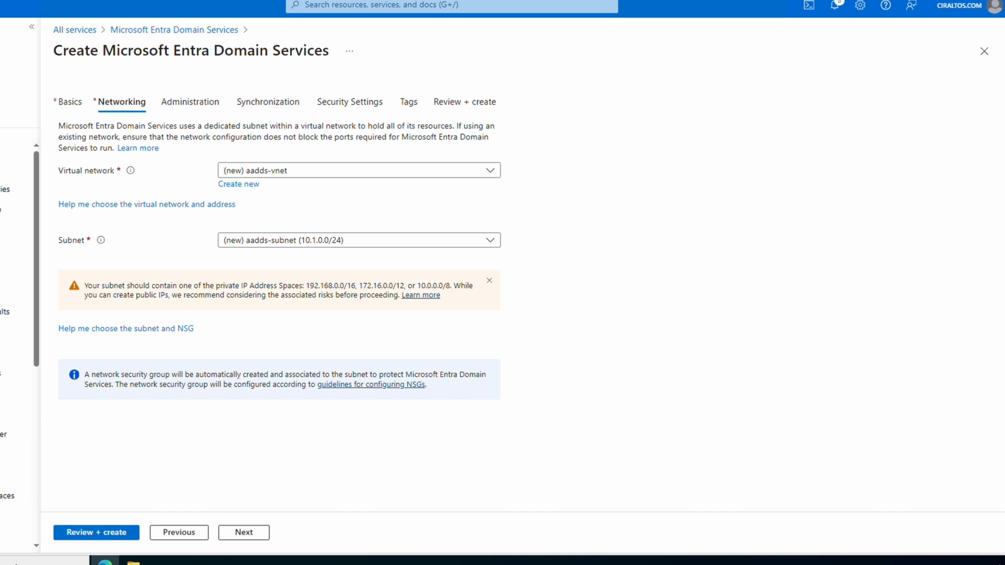
pyautogui.click(486, 172)
# Select EntraDSNet as the domain's virtual network and continue to Administration.
pyautogui.click(390, 254)
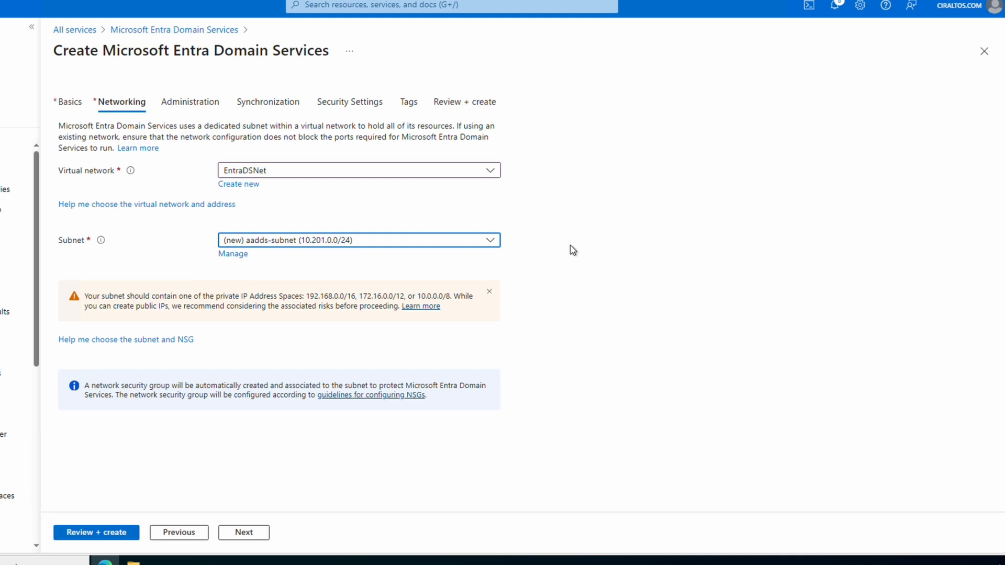
pyautogui.click(259, 534)
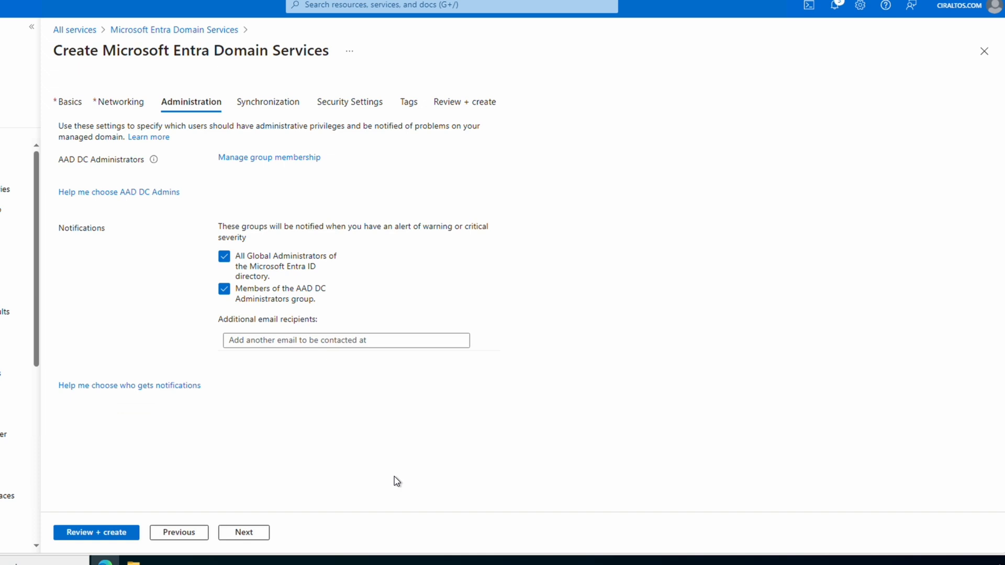
# Add the EntraDS Admin user to AAD DC Administrators, refresh the members, and return to the wizard.
pyautogui.click(257, 163)
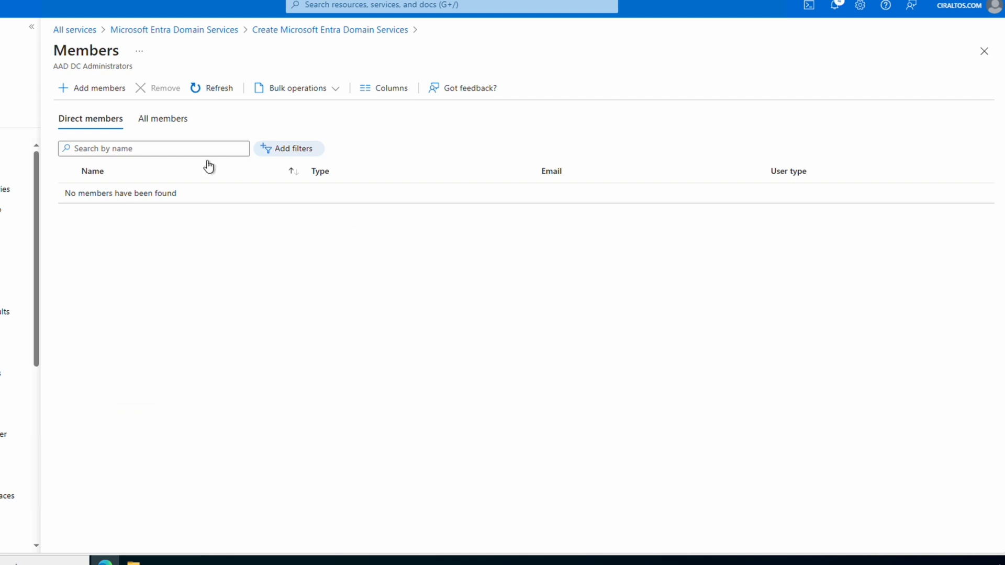
pyautogui.click(106, 93)
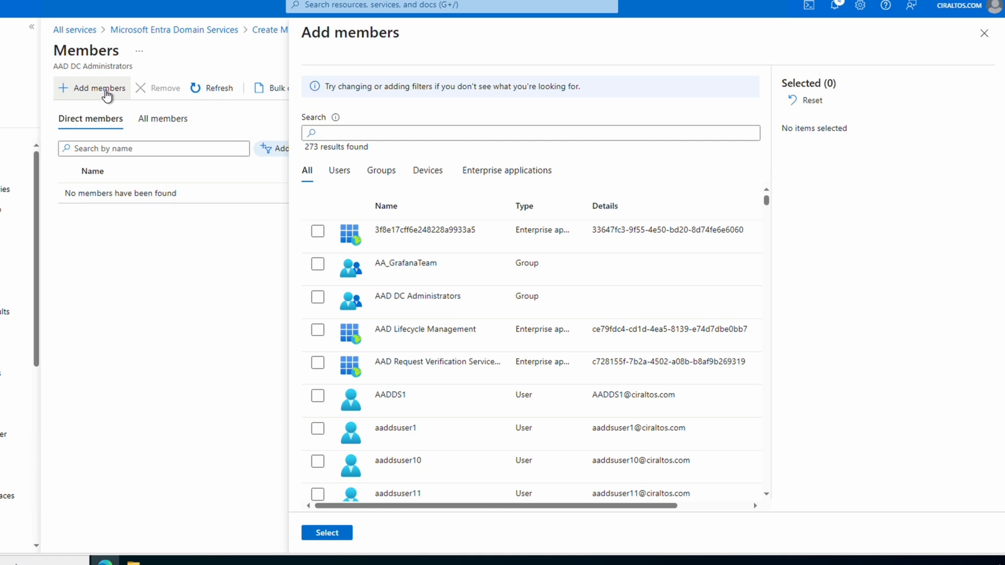
pyautogui.click(349, 131)
pyautogui.write('entra')
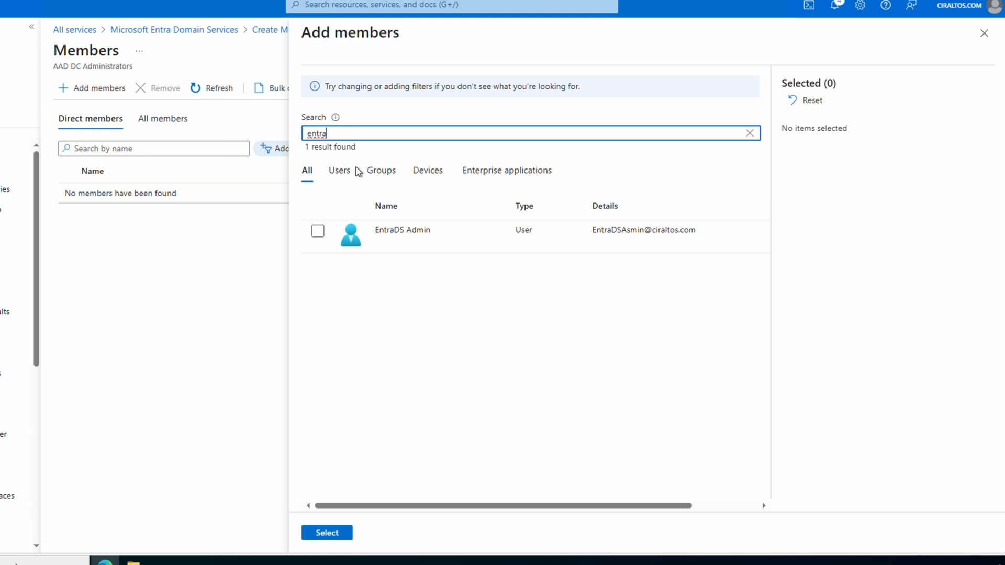
pyautogui.click(319, 233)
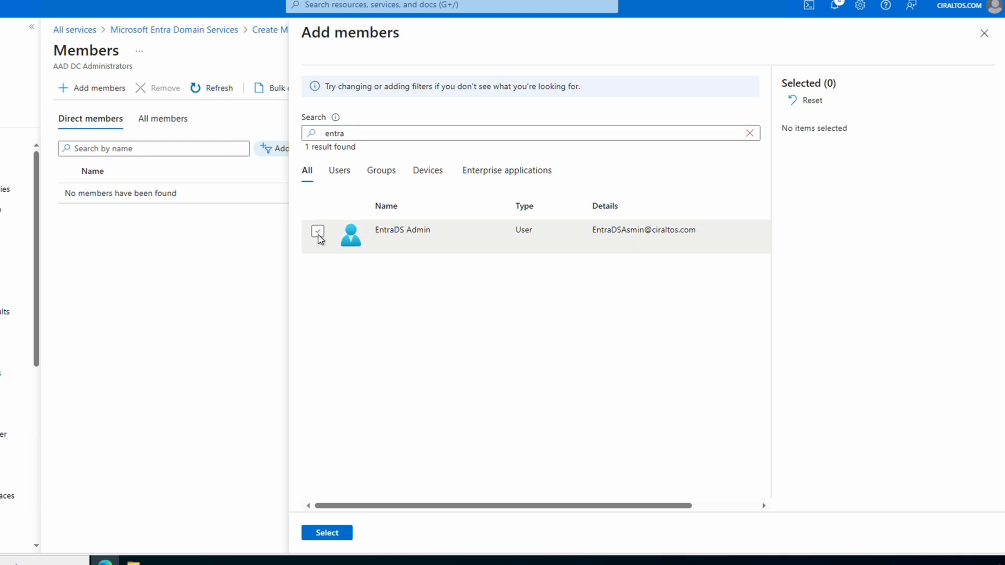
pyautogui.click(319, 236)
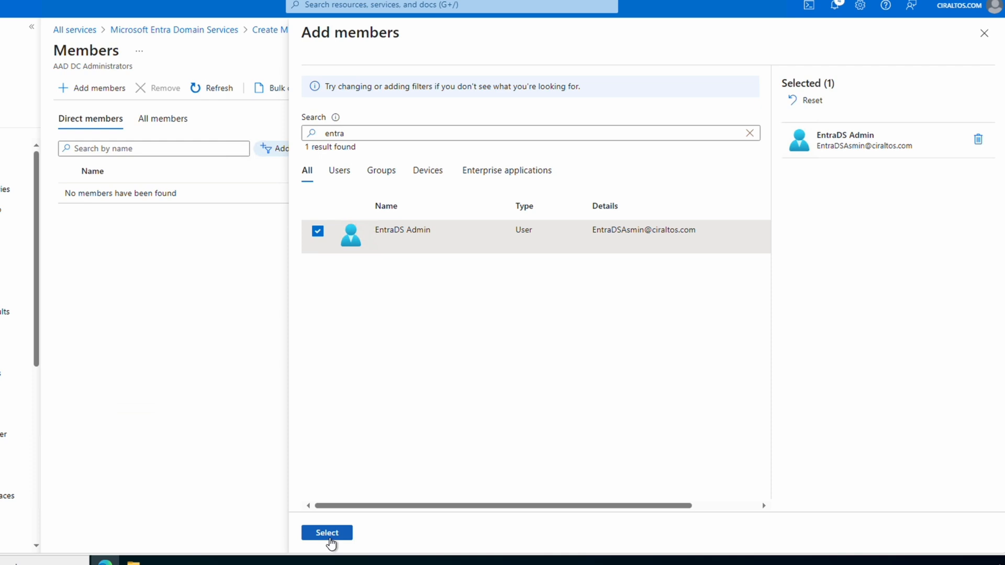
pyautogui.click(328, 538)
pyautogui.click(217, 94)
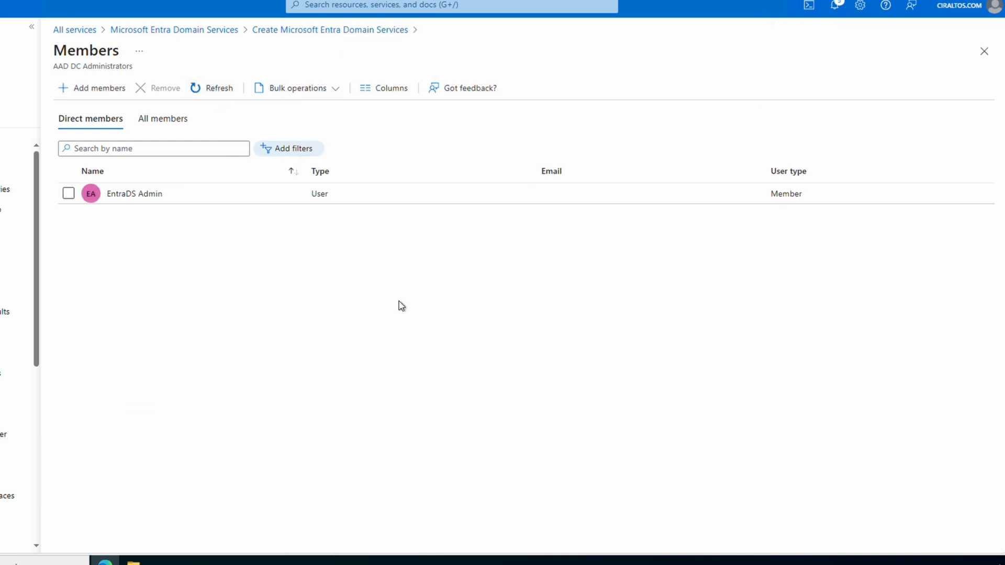
pyautogui.click(984, 52)
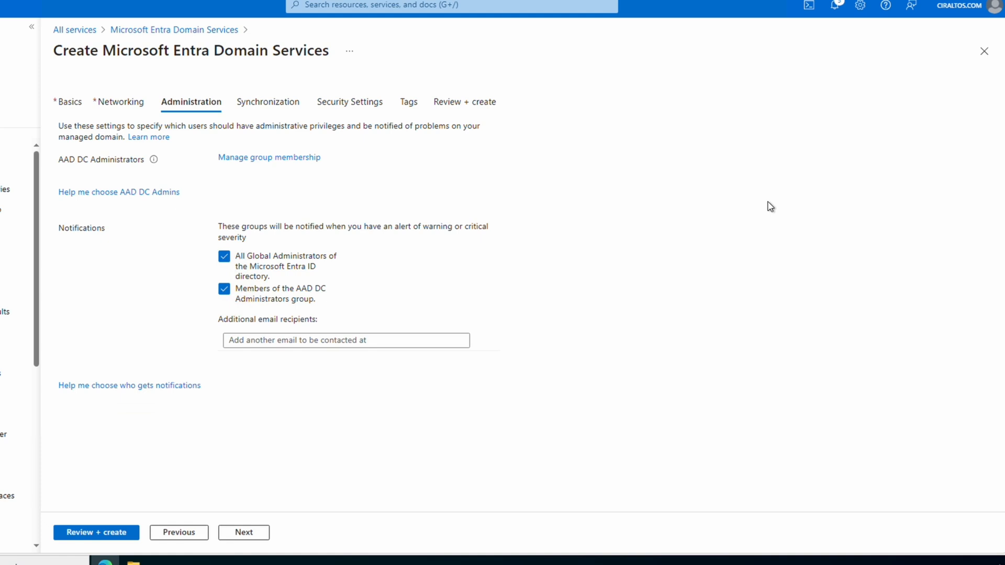
# Leave synchronization at All without a group filter and continue to Security Settings.
pyautogui.click(249, 541)
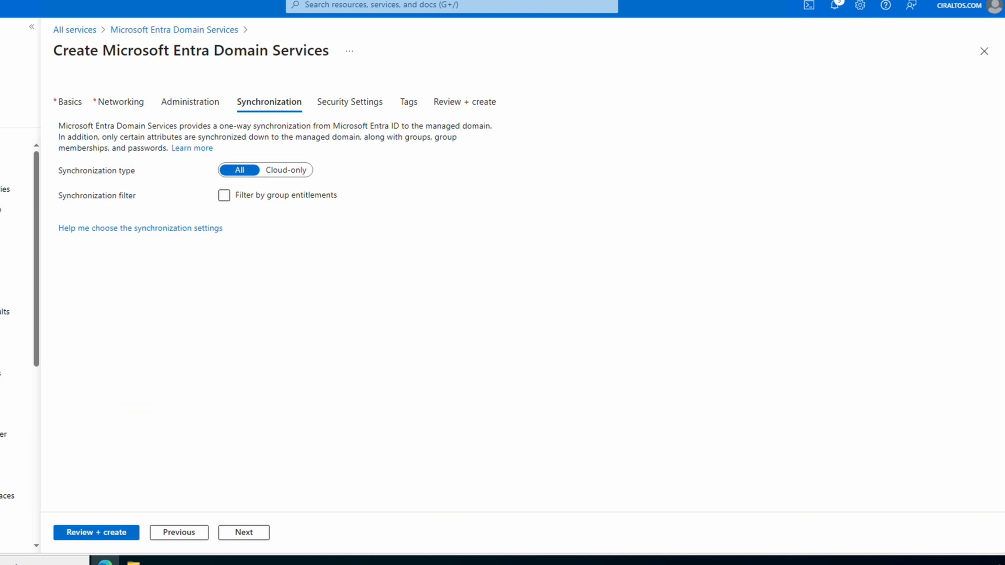
pyautogui.click(223, 196)
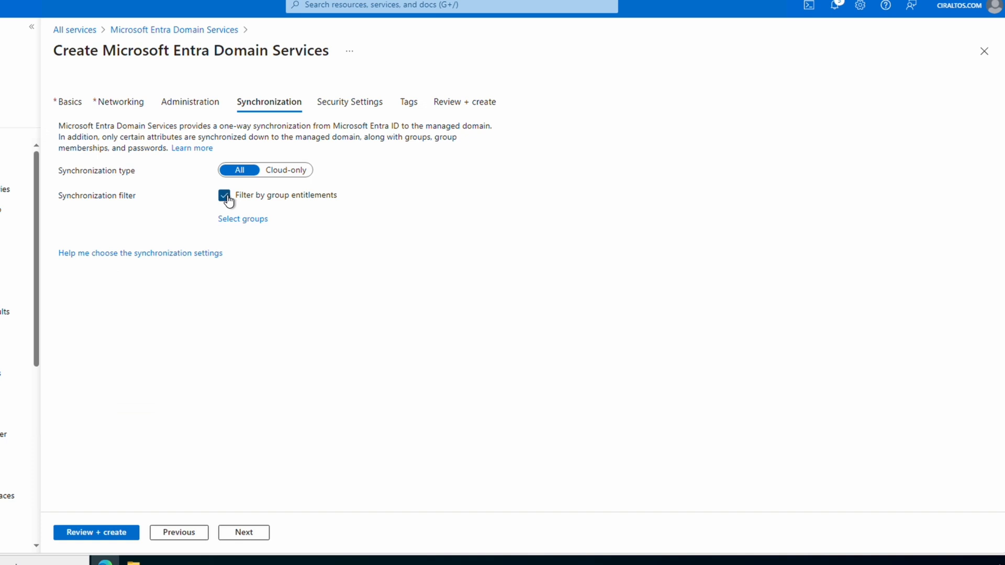
pyautogui.click(237, 219)
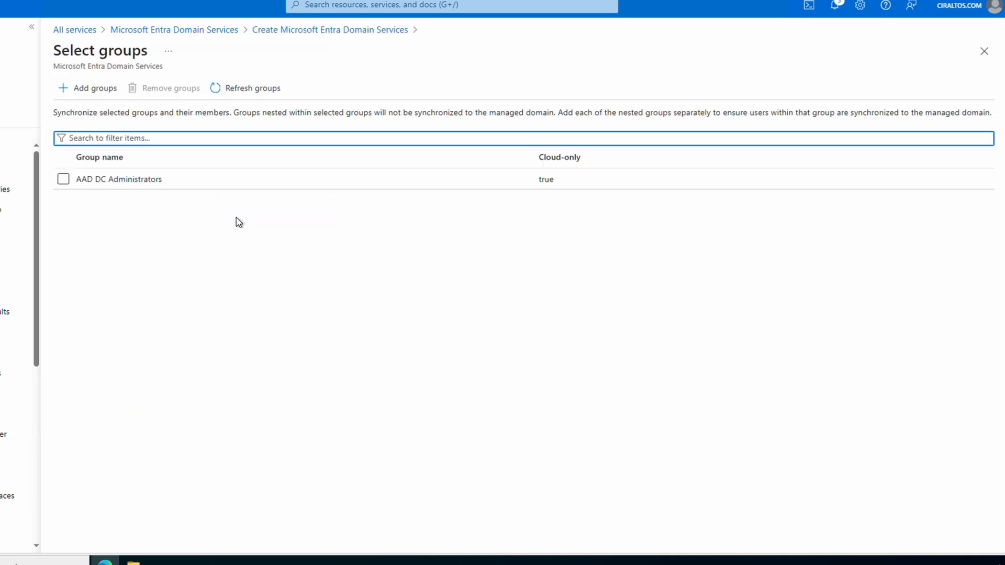
pyautogui.click(984, 51)
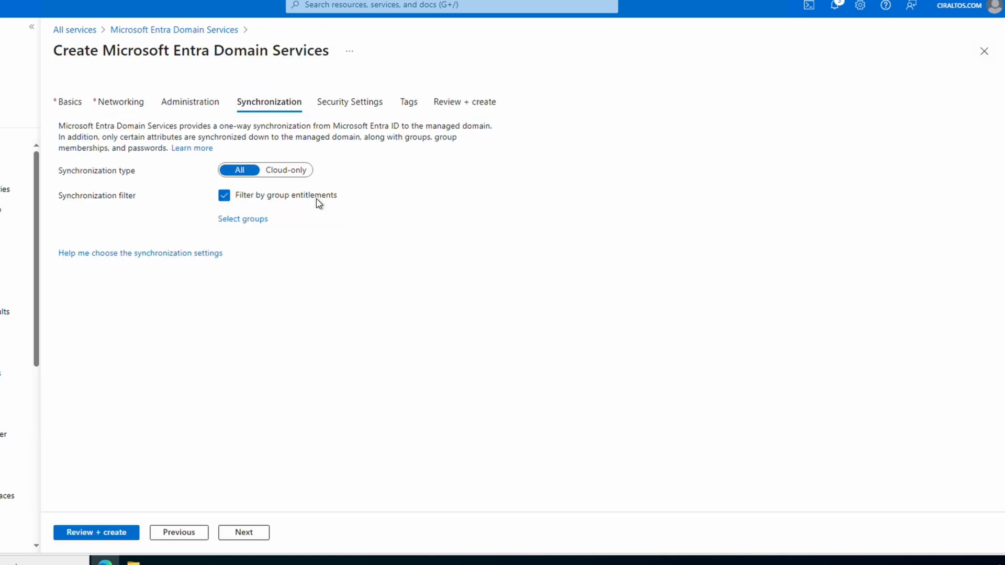
pyautogui.click(225, 197)
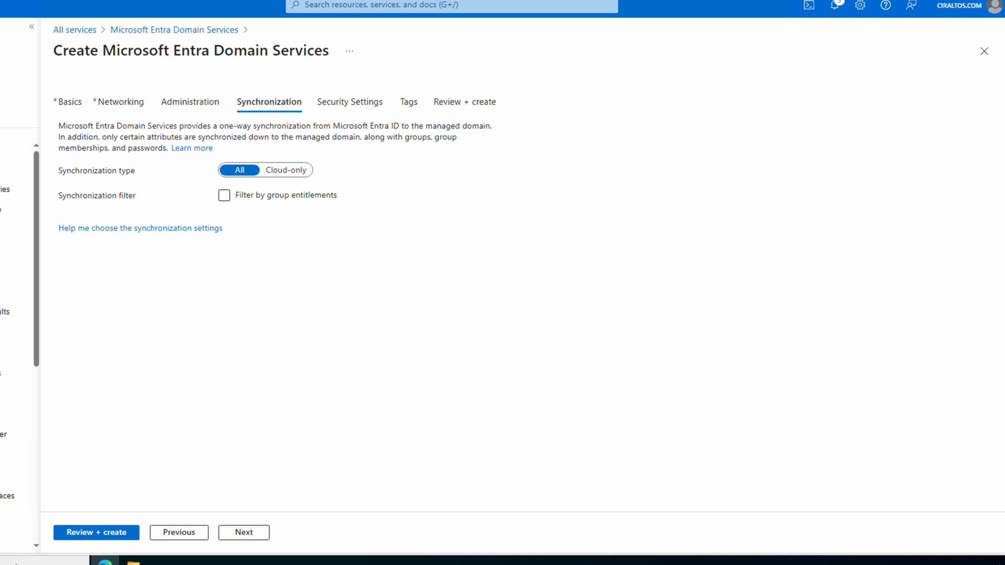
pyautogui.click(247, 534)
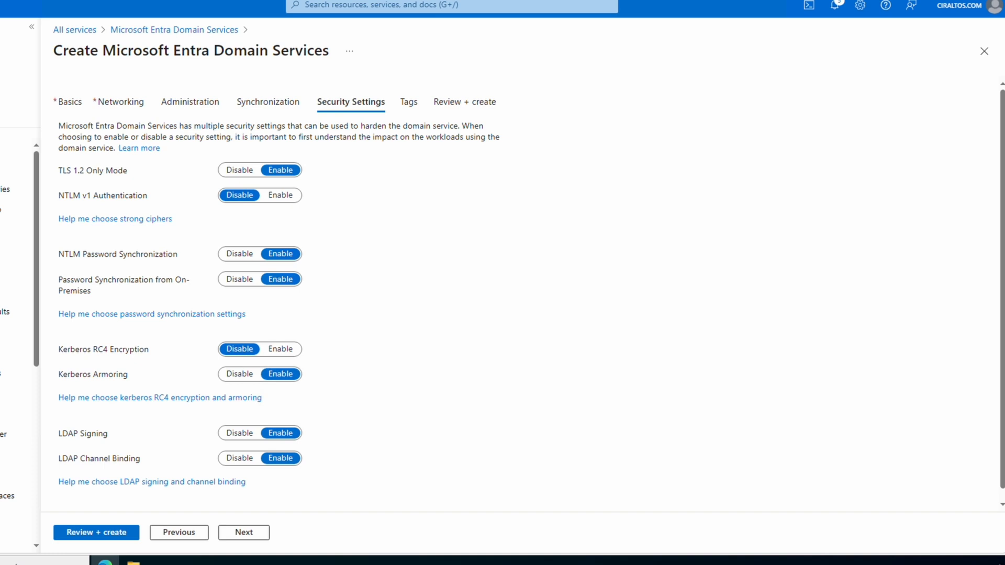
# Advance through Tags to Review + create and start creating the ciraltosds.com managed domain.
pyautogui.click(246, 534)
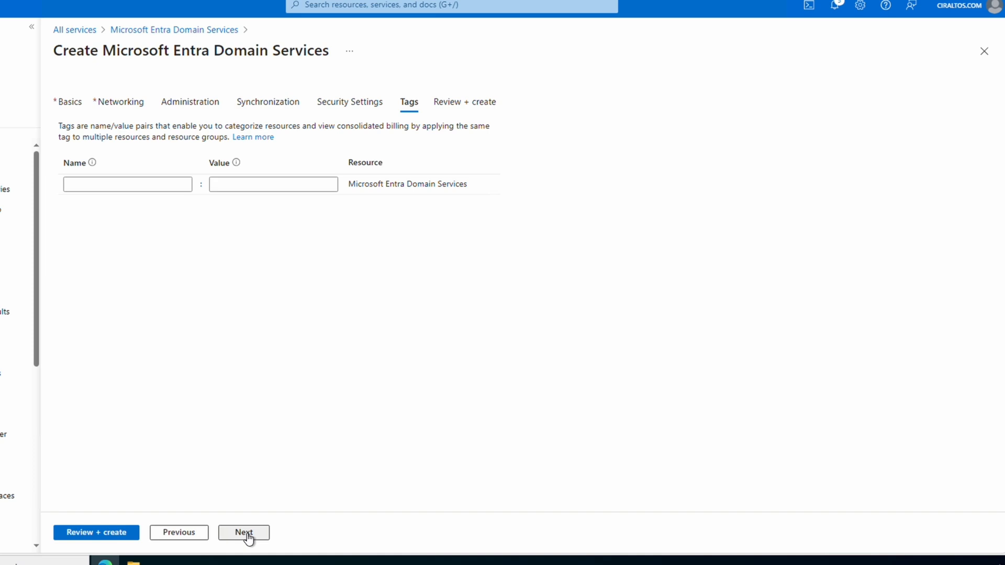
pyautogui.click(250, 534)
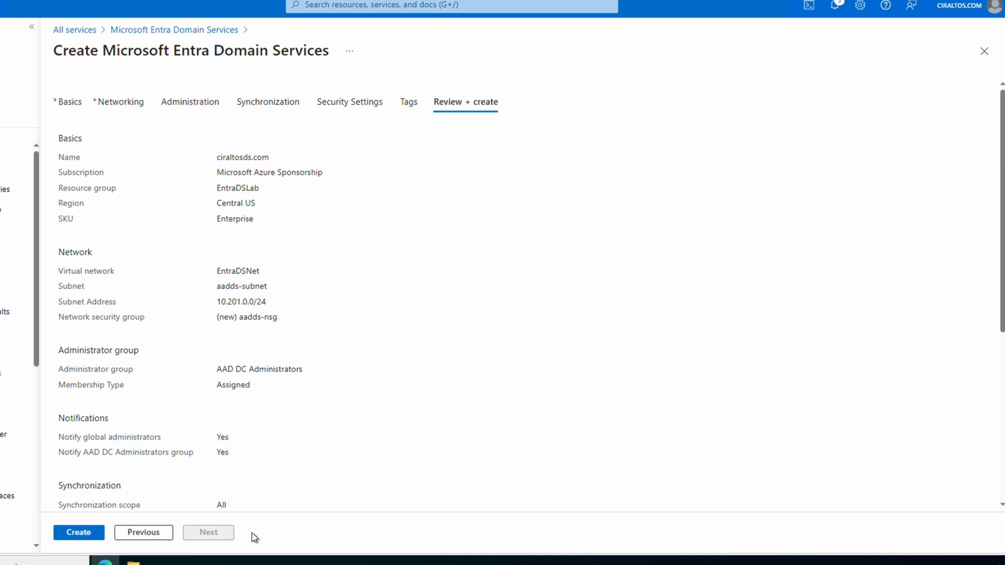
pyautogui.click(77, 533)
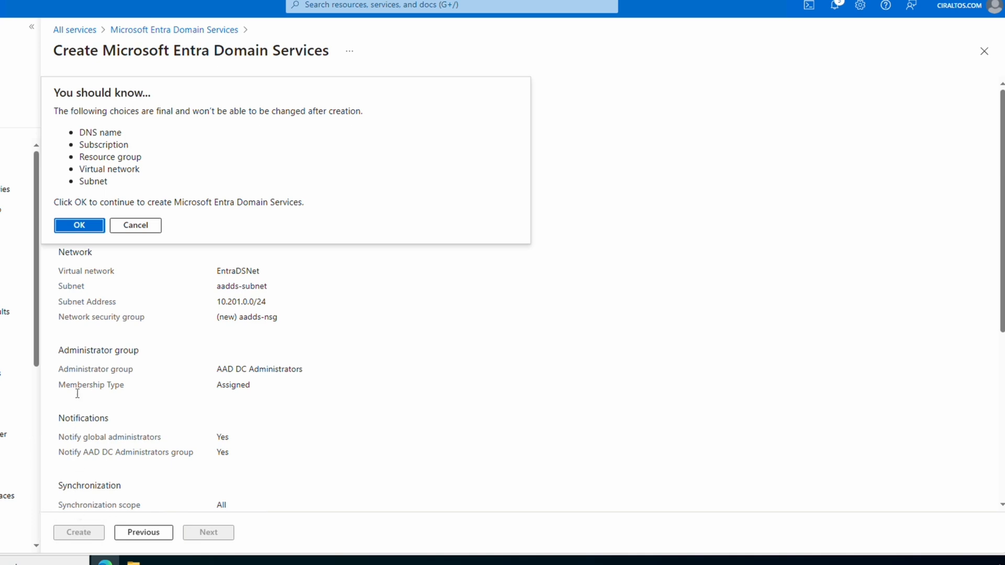
# Confirm the ciraltosds.com deployment and open the new managed domain once it completes.
pyautogui.click(89, 234)
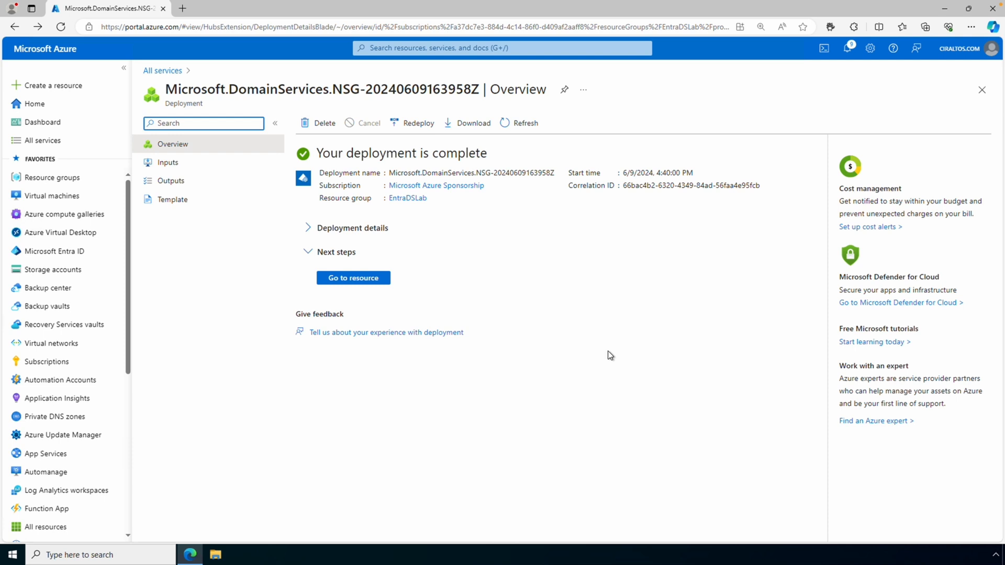
pyautogui.click(363, 280)
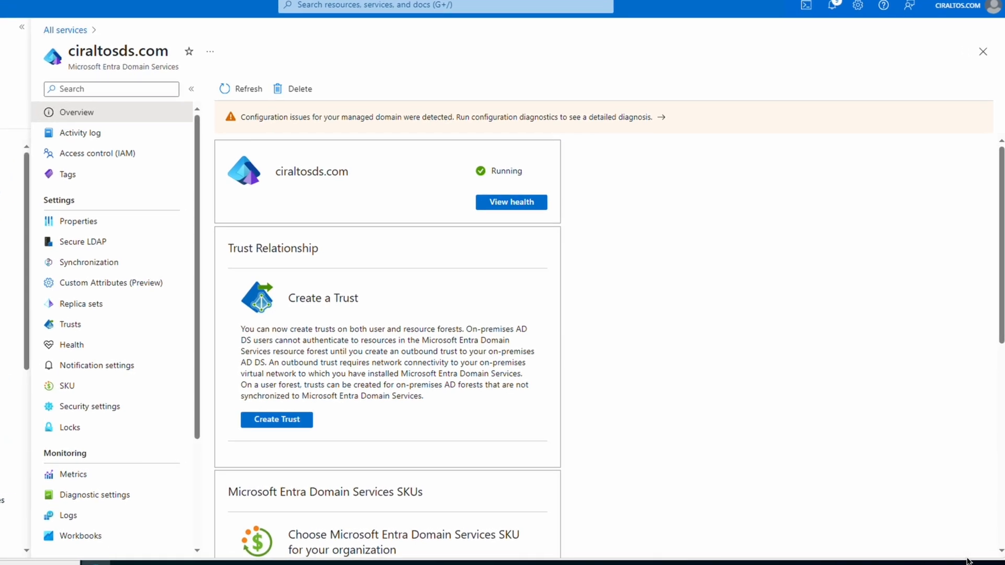
# Review the ciraltosds.com overview, then open diagnostics from its configuration-issues banner.
pyautogui.scroll(-4, 916, 526)
pyautogui.scroll(-5, 917, 526)
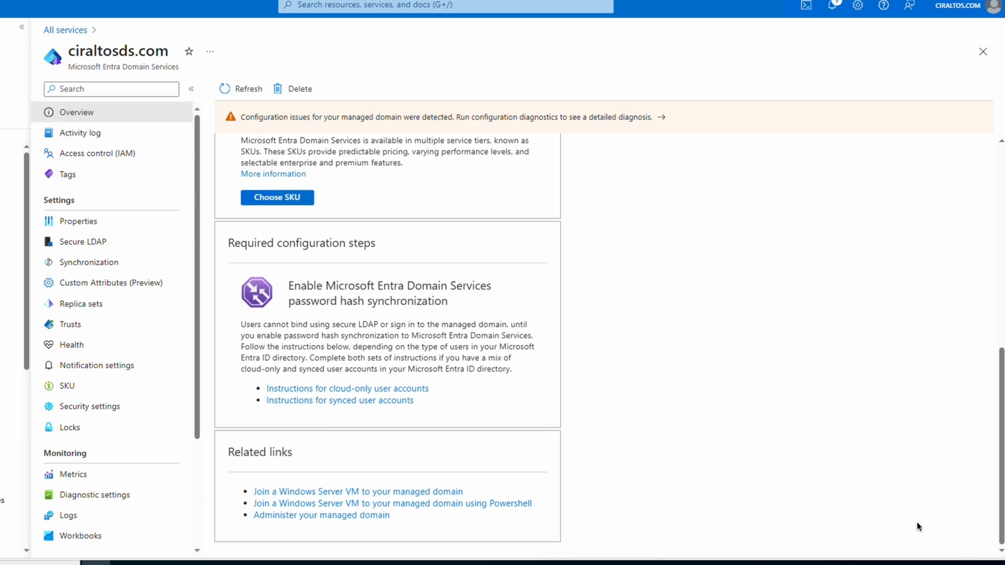
pyautogui.scroll(9, 916, 523)
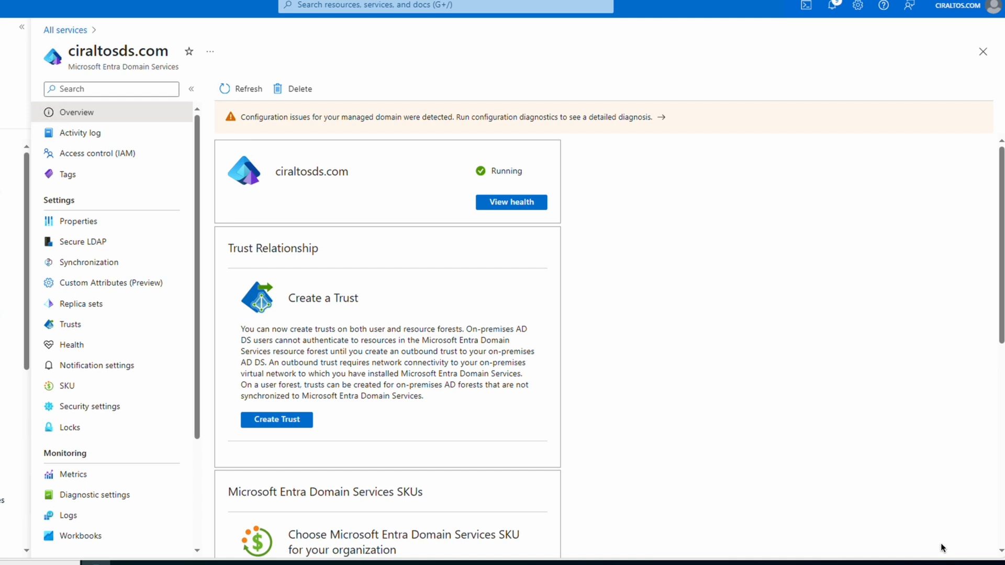
pyautogui.click(565, 123)
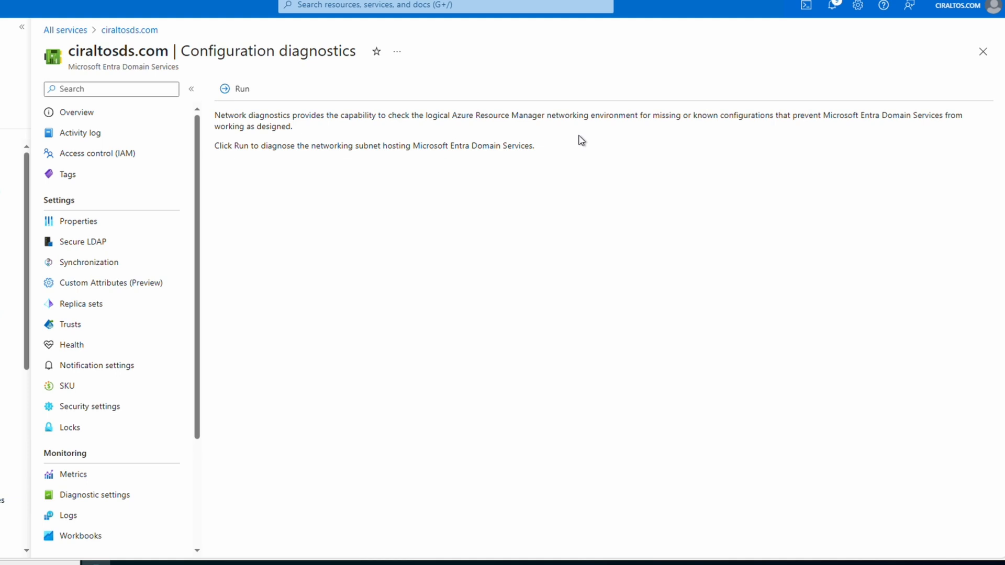
# Run network diagnostics, apply the DNS records fix, and view the domain IPs 10.201.0.4 and 10.201.0.5.
pyautogui.click(240, 90)
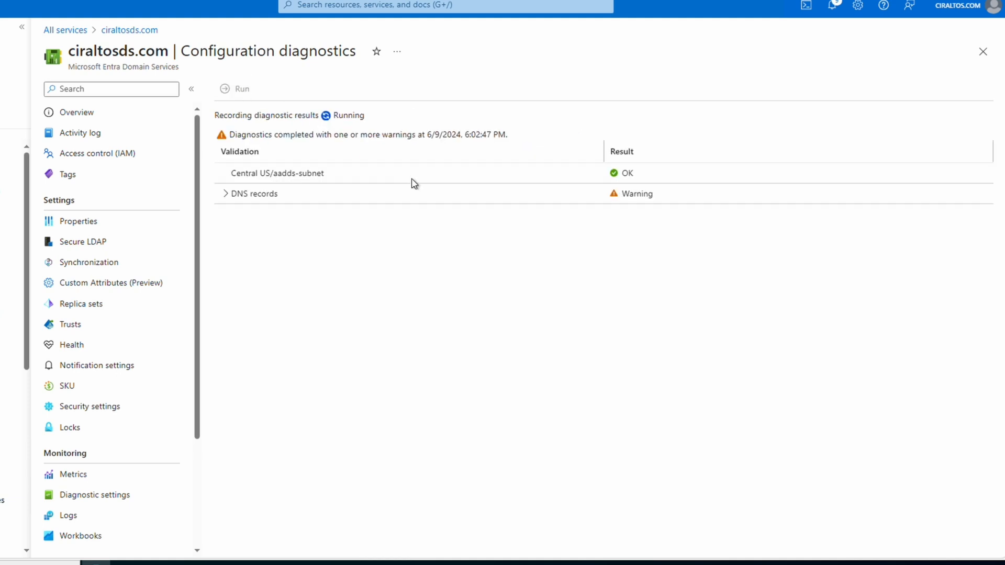
pyautogui.click(225, 196)
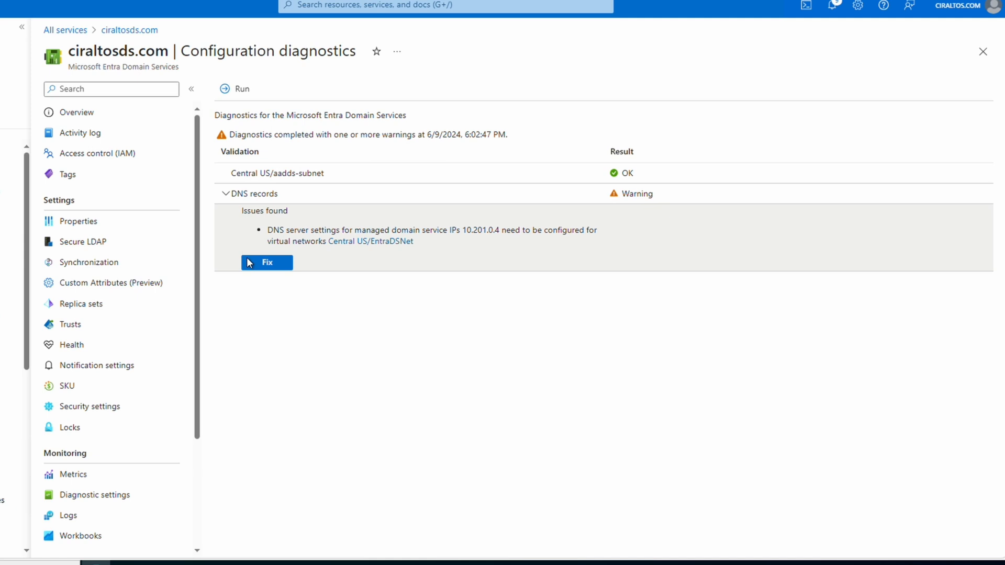
pyautogui.click(251, 266)
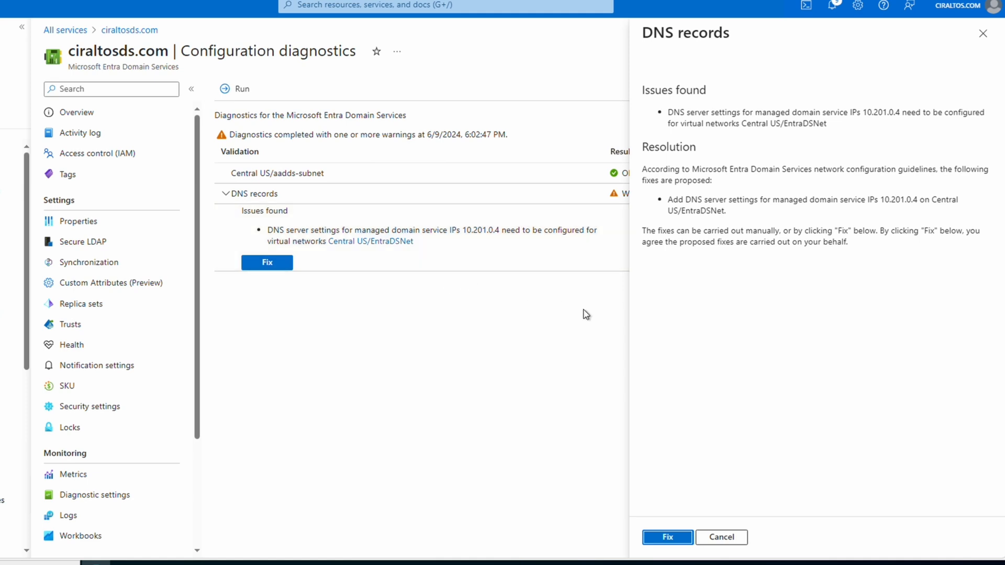
pyautogui.click(665, 541)
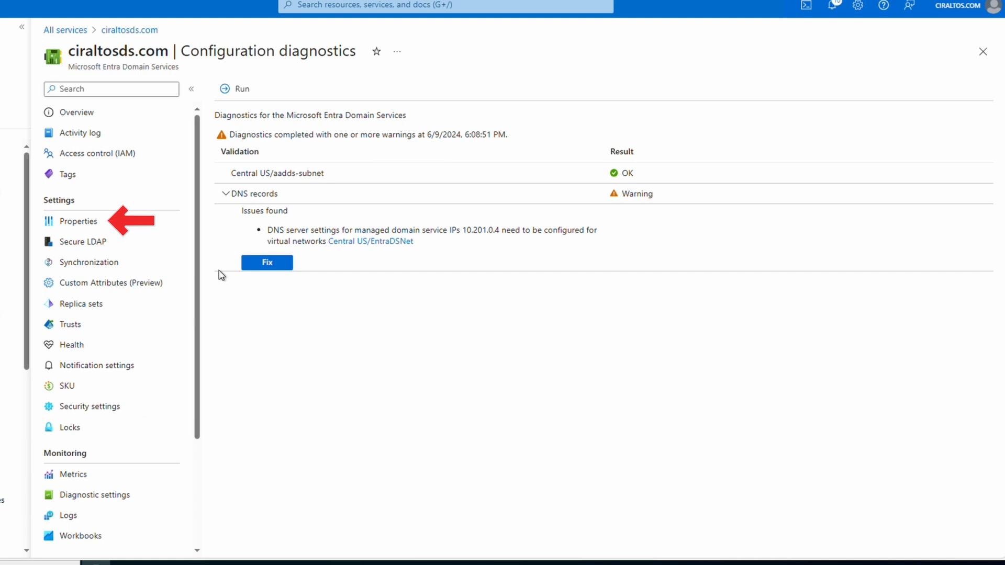
pyautogui.click(124, 225)
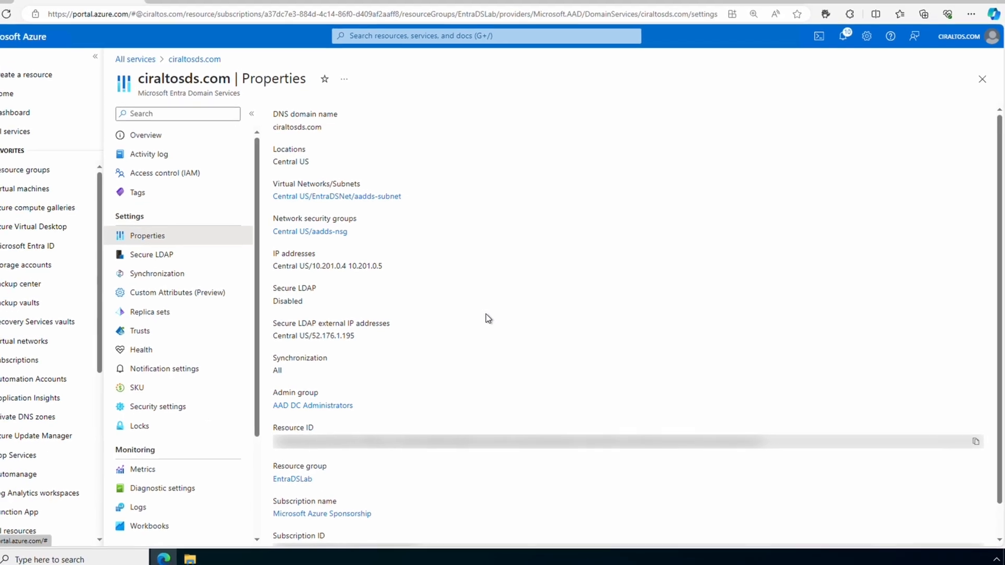
# Add 10.201.0.5 beside 10.201.0.4 as custom DNS servers on EntraDSNet and save.
pyautogui.rightClick(35, 342)
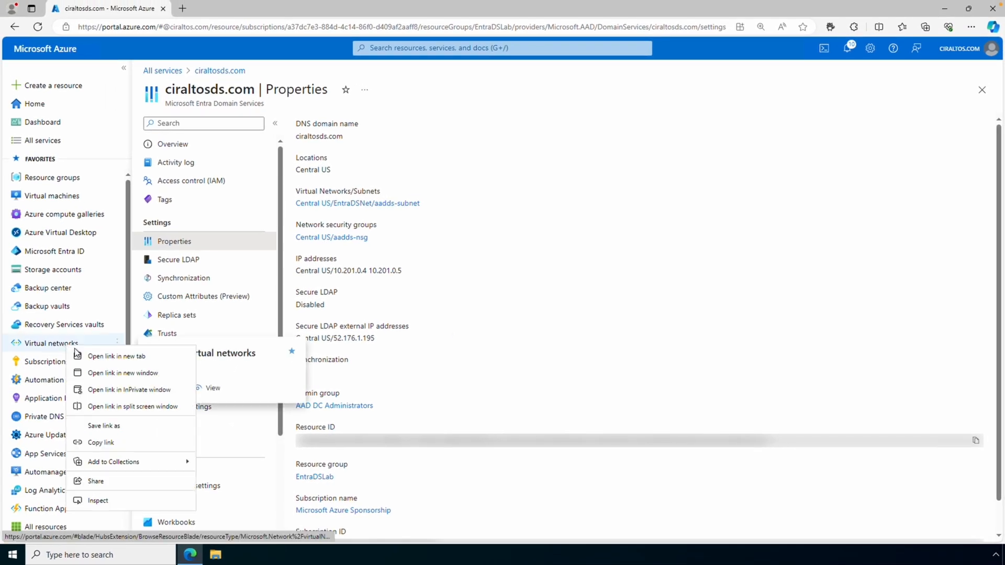
pyautogui.click(78, 355)
pyautogui.click(243, 9)
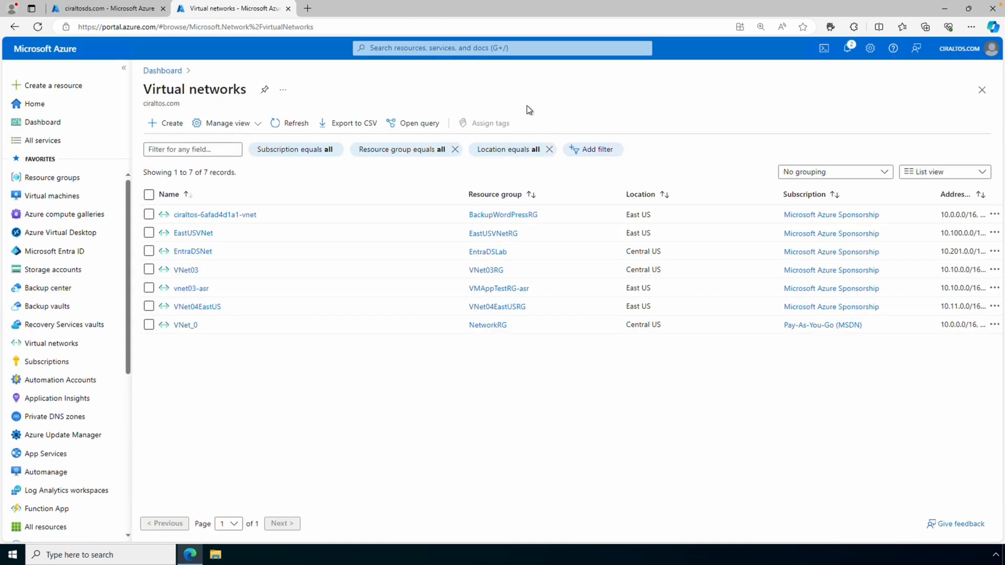
pyautogui.click(205, 255)
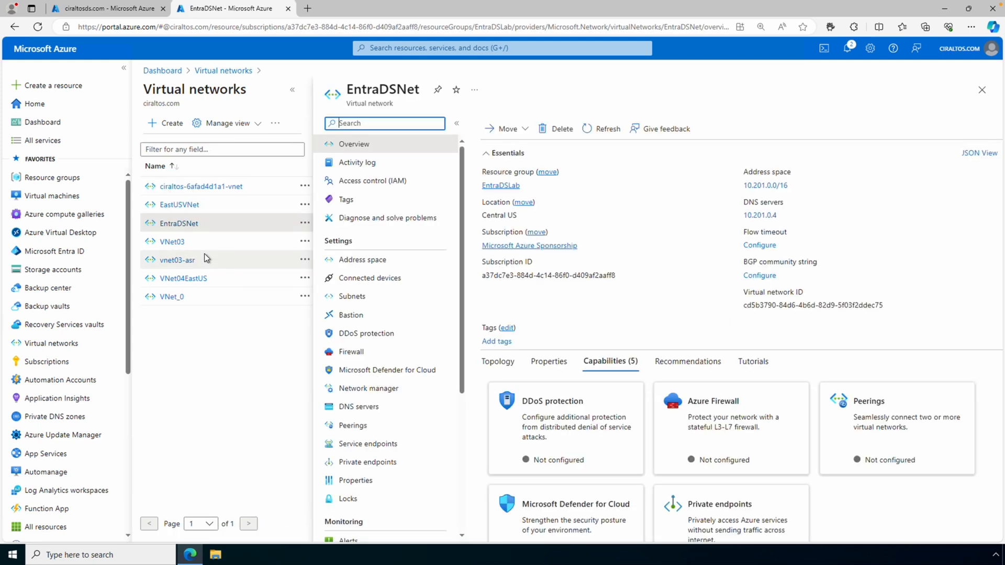
pyautogui.click(366, 407)
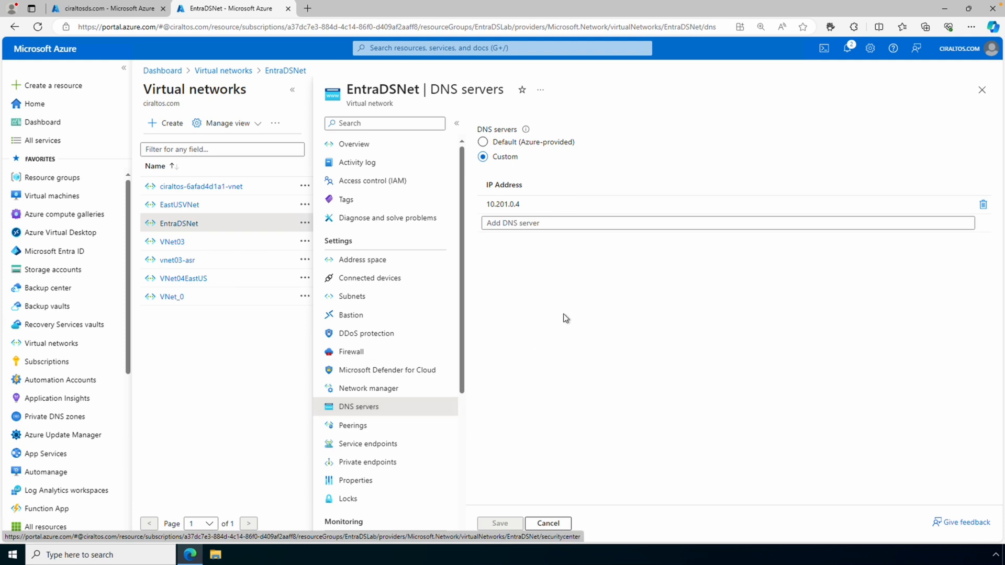
pyautogui.click(544, 223)
pyautogui.write('10.201.0.')
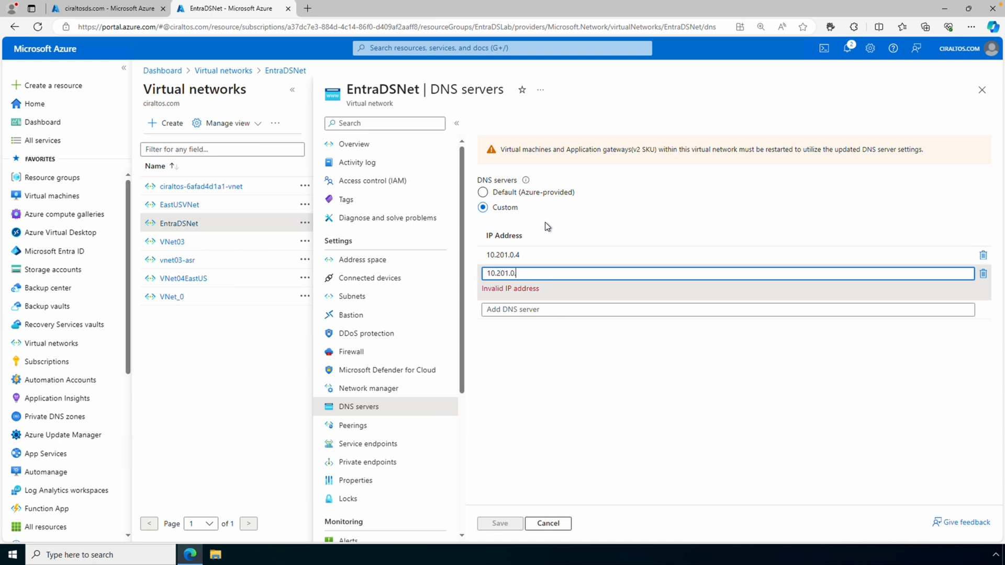
pyautogui.write('5')
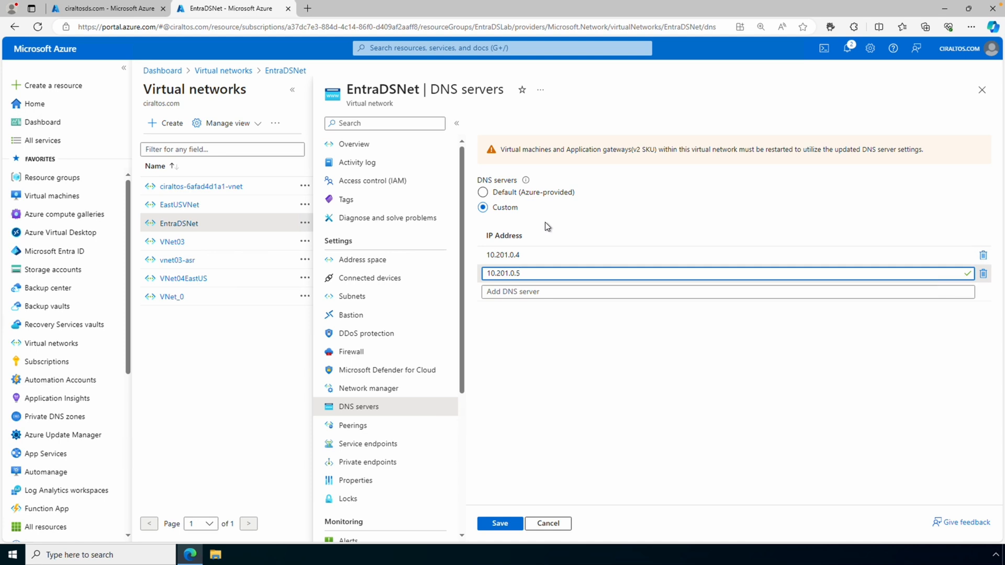
pyautogui.click(499, 525)
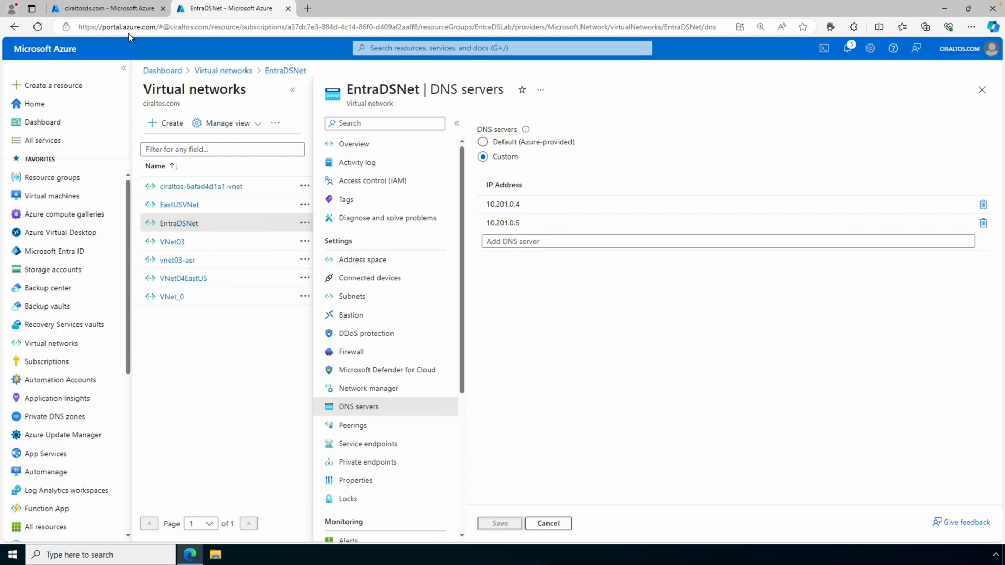
# Rerun configuration diagnostics for ciraltosds.com and expand the DNS records warning.
pyautogui.click(128, 12)
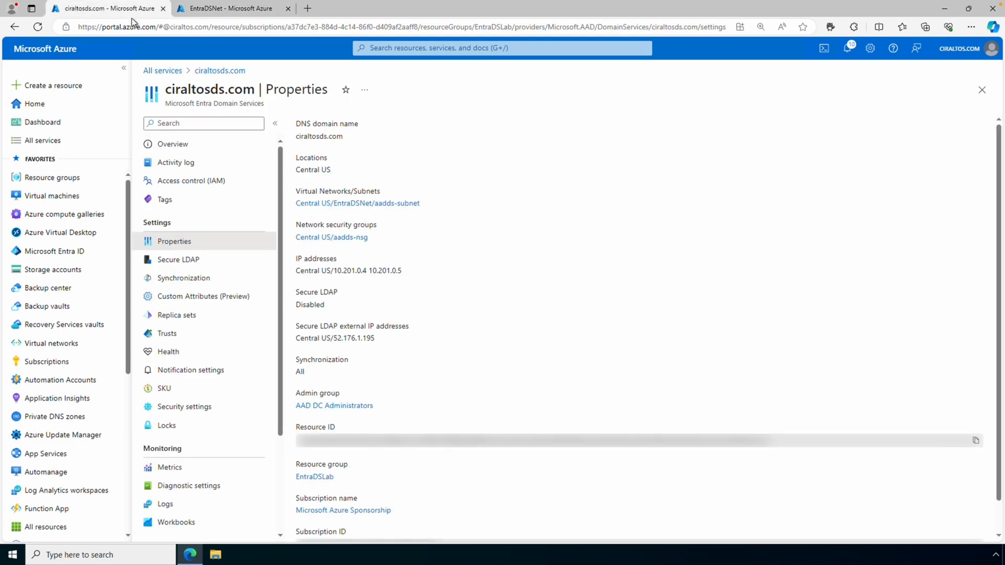
pyautogui.click(205, 150)
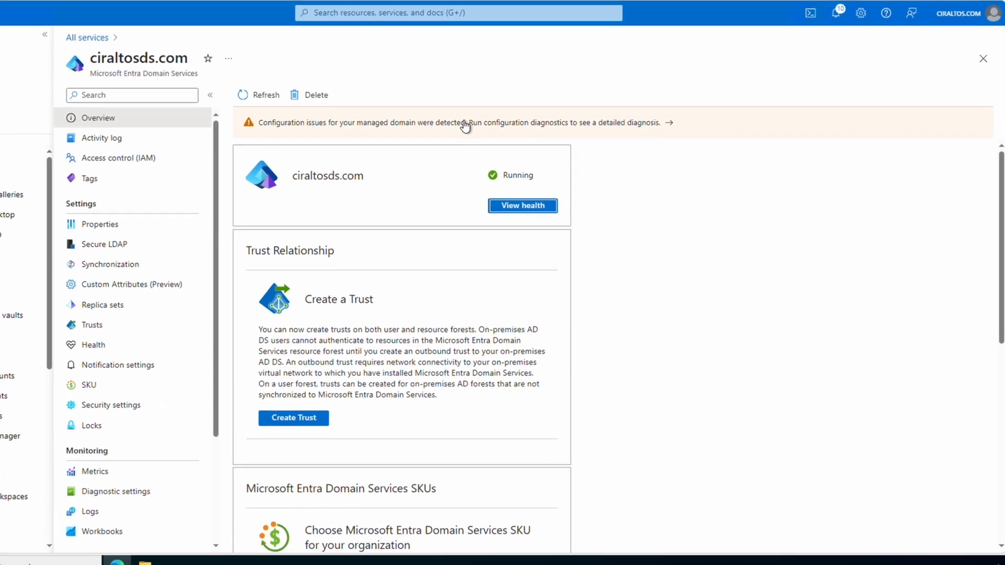
pyautogui.click(464, 125)
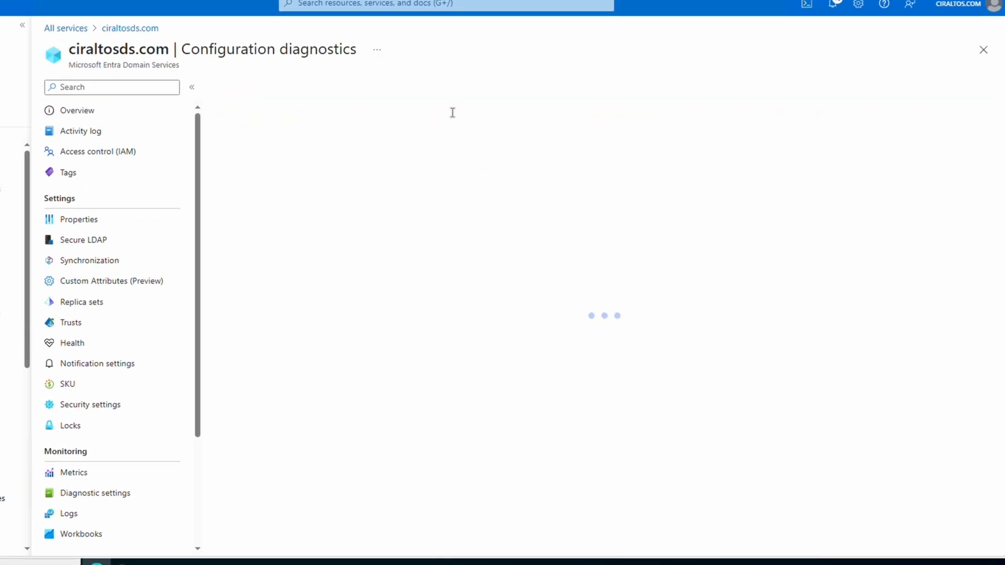
pyautogui.click(234, 90)
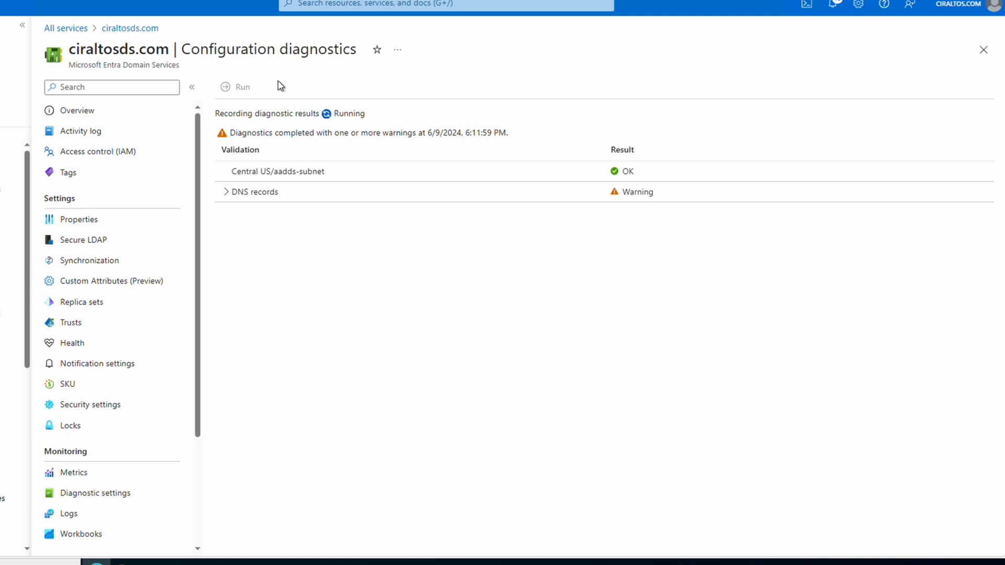
pyautogui.click(225, 192)
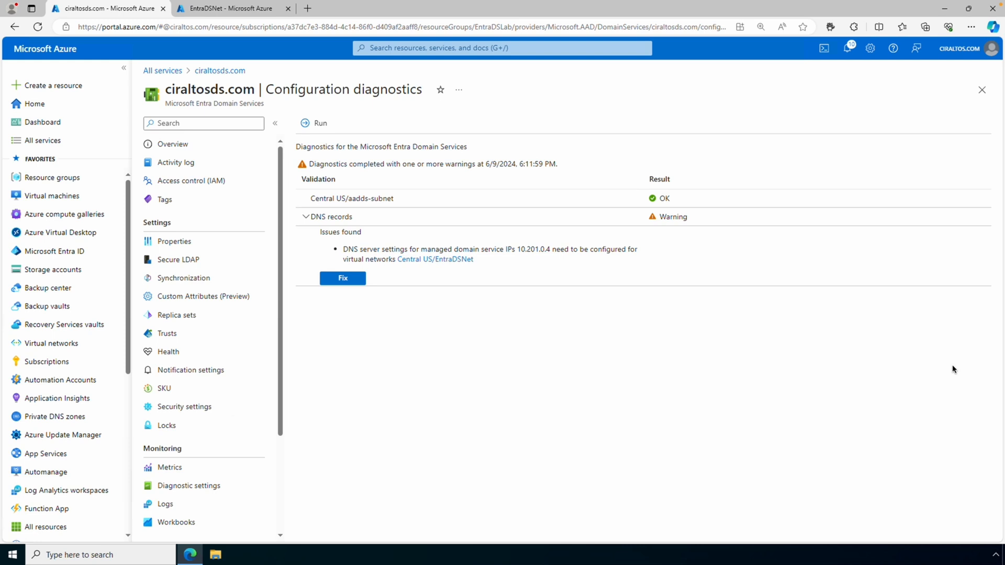
pyautogui.click(969, 27)
pyautogui.click(932, 79)
pyautogui.write('https://myapps.microsoft.com')
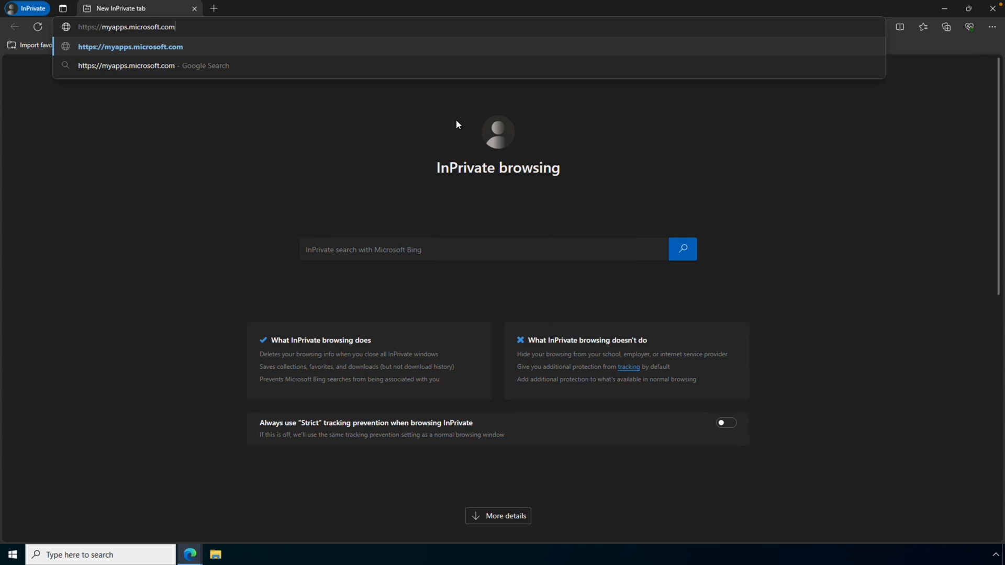
# Sign in to My Apps with the domain admin account's e-mail and password, staying signed in.
pyautogui.press('Return')
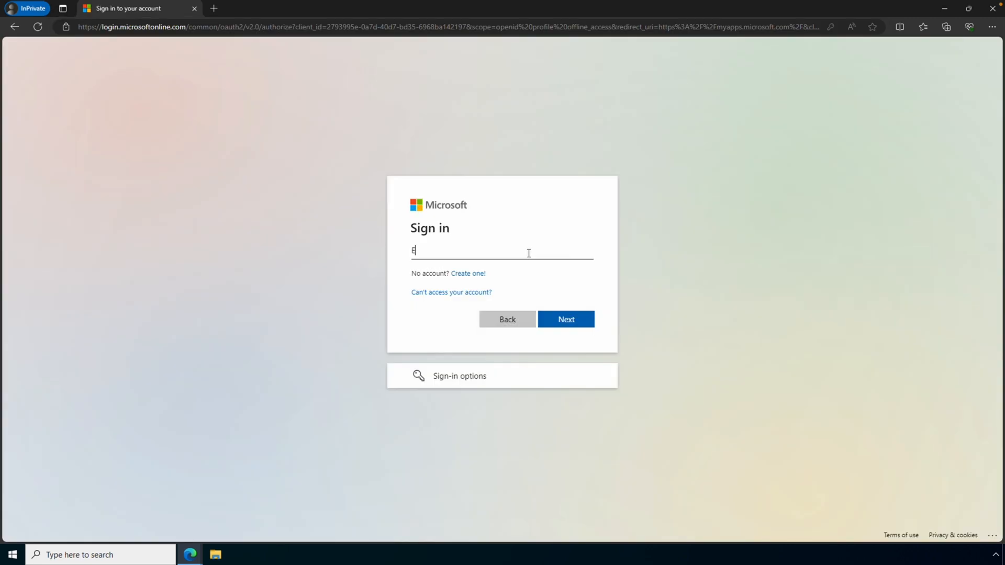
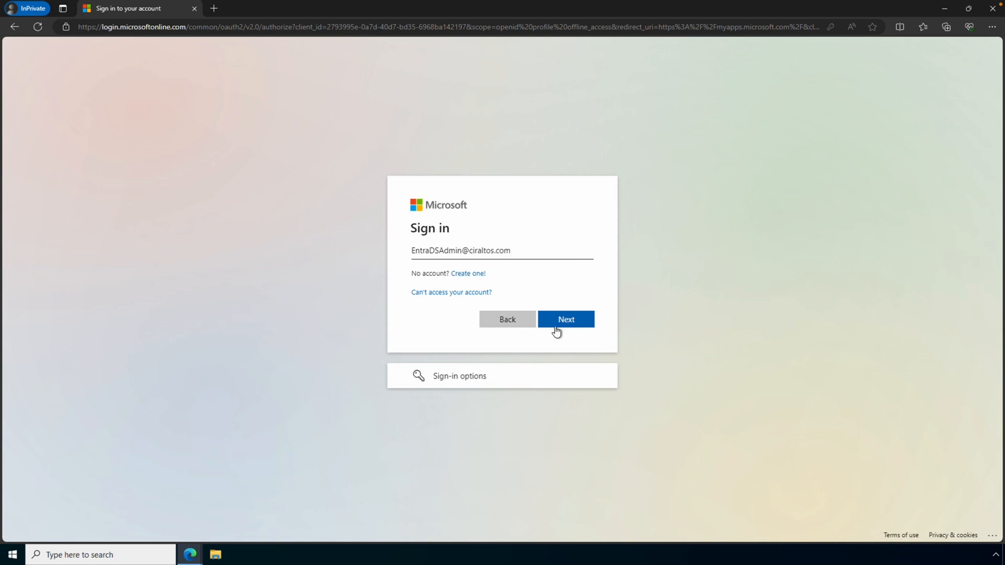
pyautogui.click(559, 323)
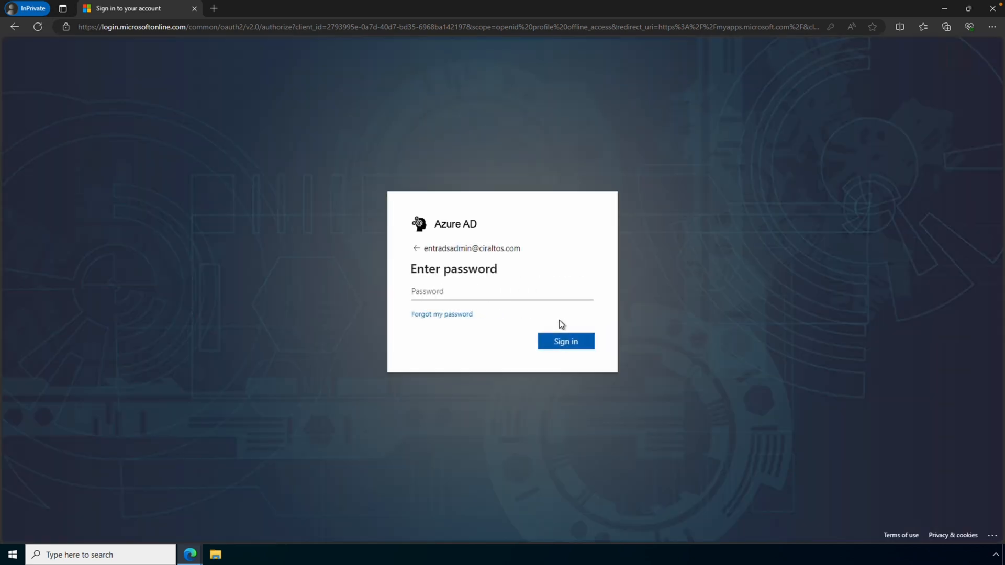
pyautogui.hotkey('ctrl', 'v')
pyautogui.click(572, 348)
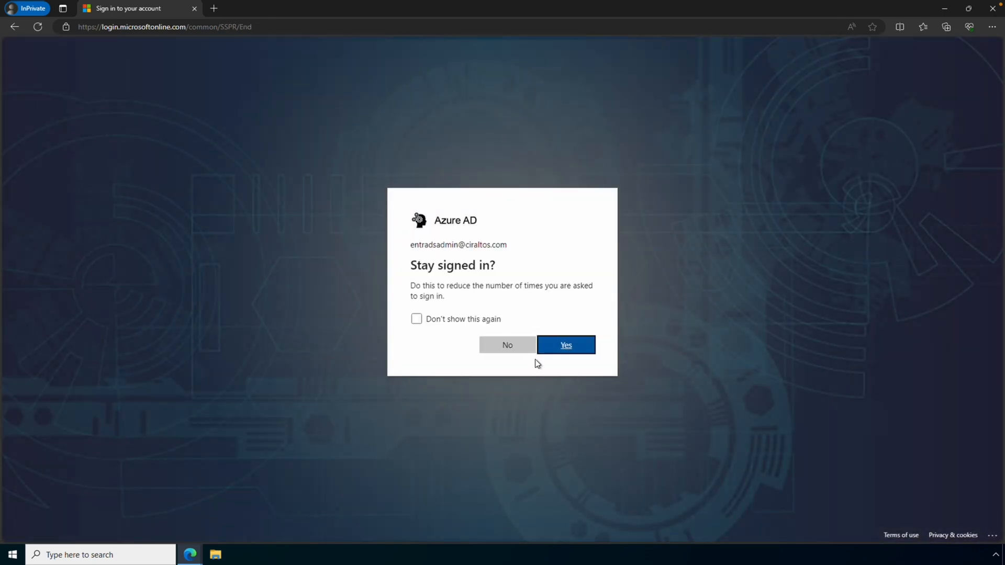
pyautogui.press('Return')
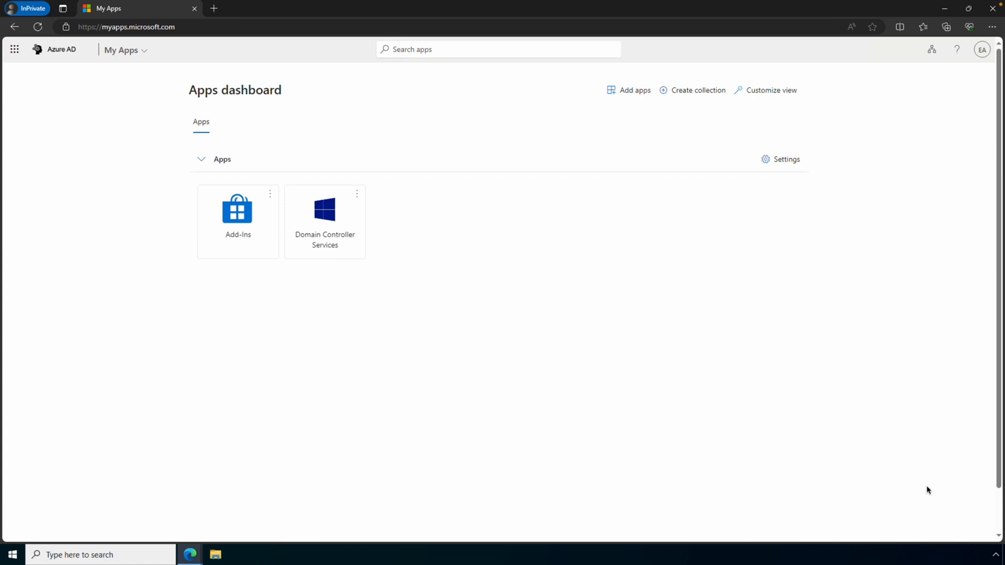
# Go to the admin's My Account Change password page.
pyautogui.click(984, 52)
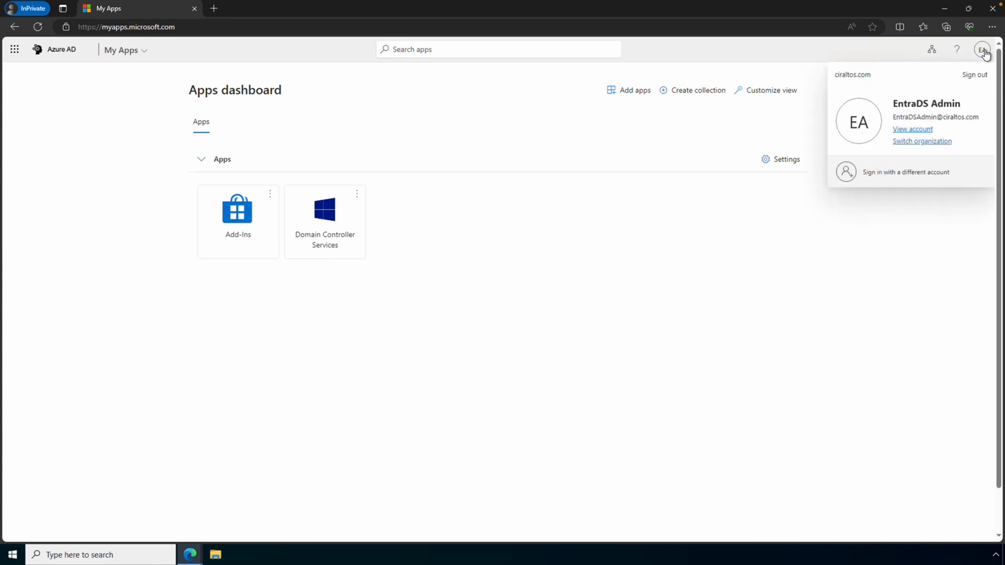
pyautogui.click(921, 130)
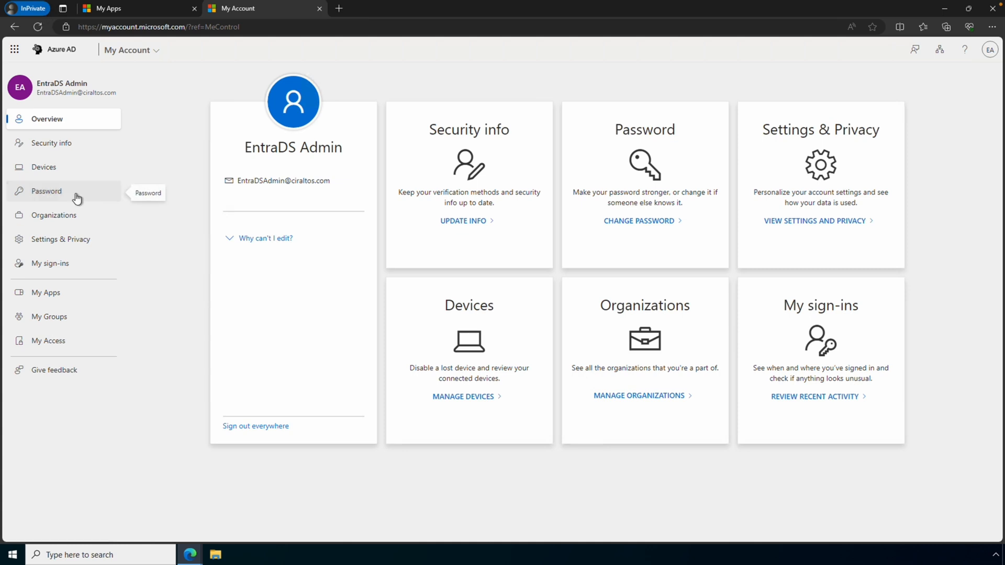
pyautogui.click(76, 196)
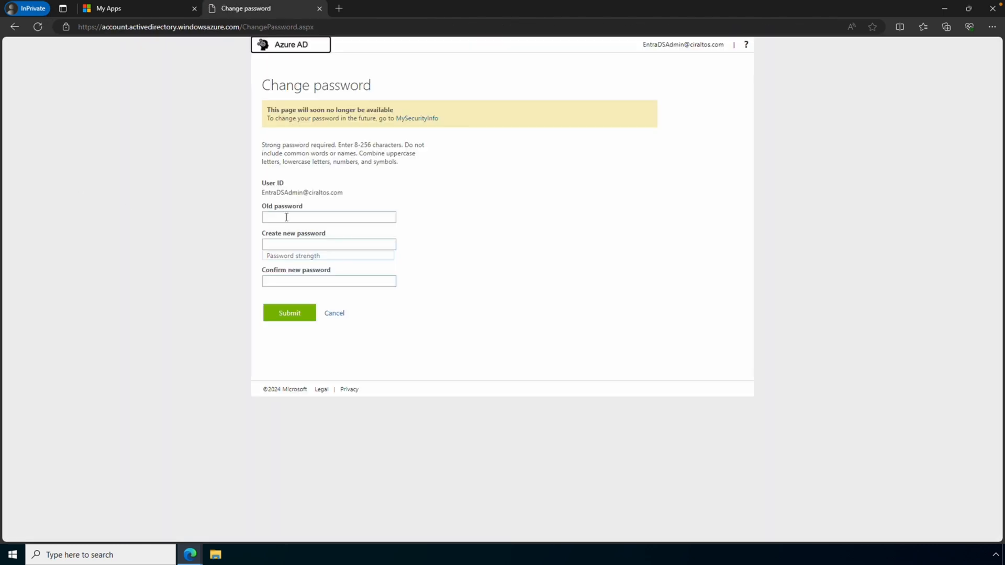
# Enter the old password and the new password twice, then close the InPrivate window.
pyautogui.click(384, 219)
pyautogui.write('••••••••••••••')
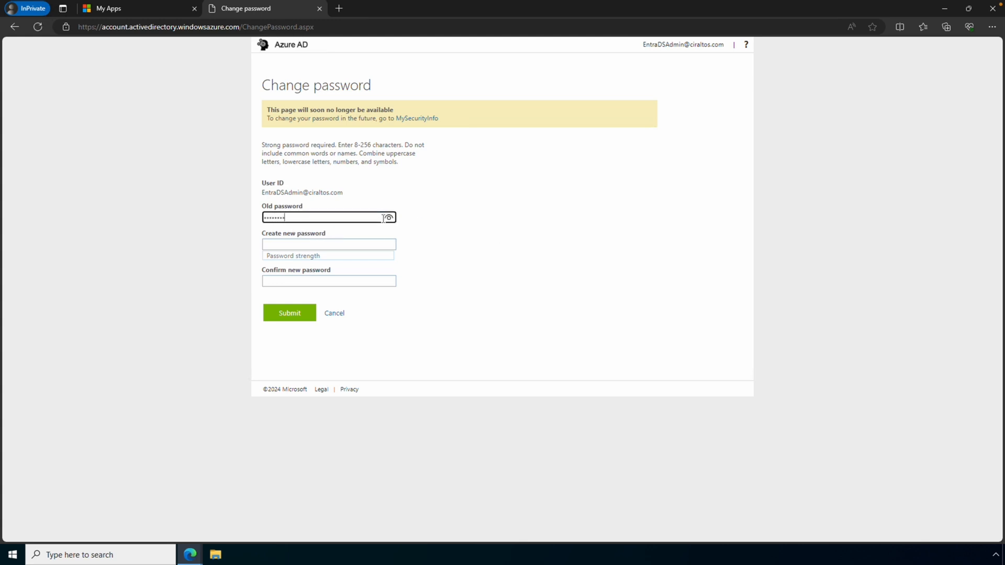
pyautogui.press('Tab')
pyautogui.write('•••••••••')
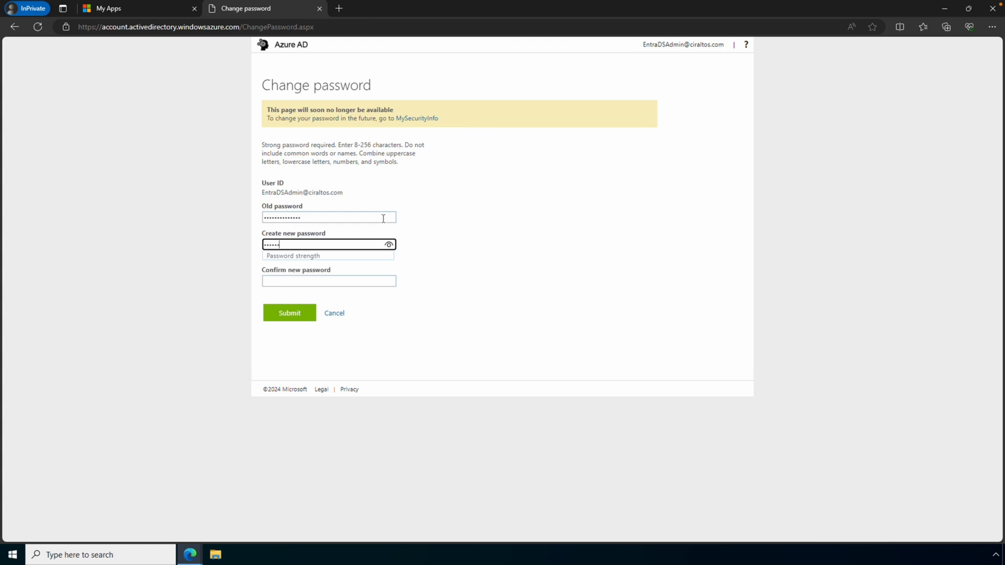
pyautogui.press('Tab')
pyautogui.write('•••••••••')
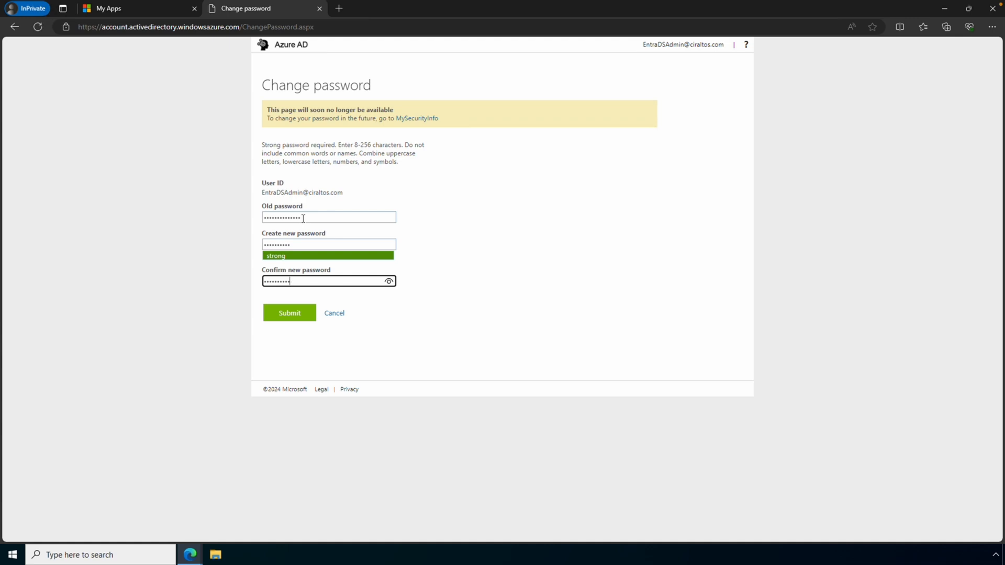
pyautogui.click(991, 12)
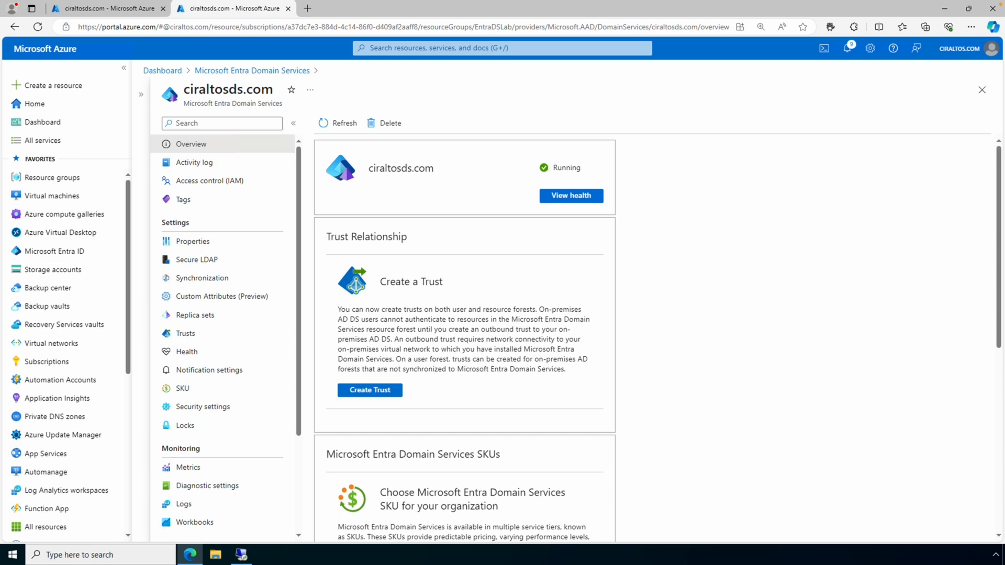
# Check the ciraltosds.com Health page, which shows Running with no alerts.
pyautogui.click(212, 357)
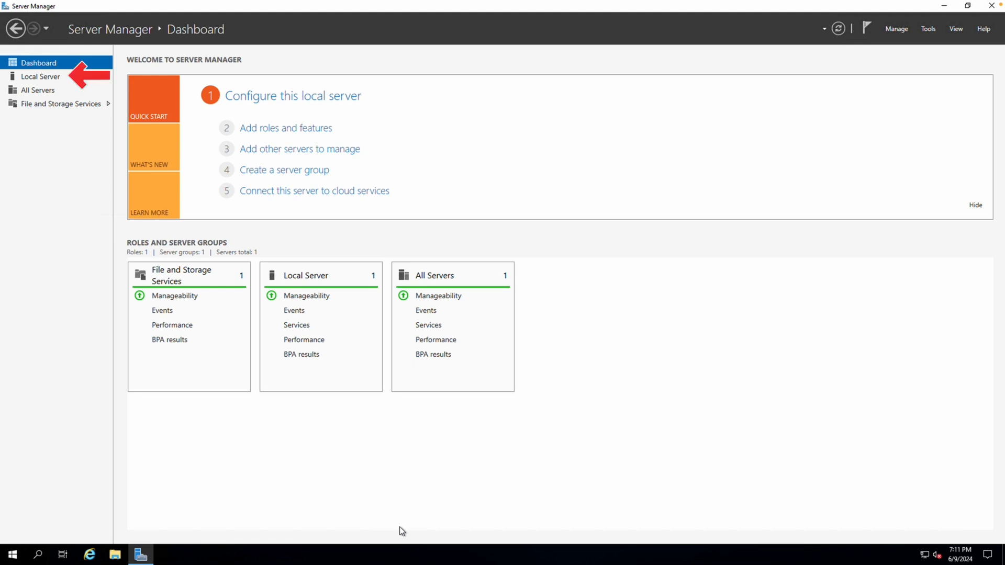
# Set the local server to become a member of the ciraltosds.com domain in System Properties.
pyautogui.click(55, 77)
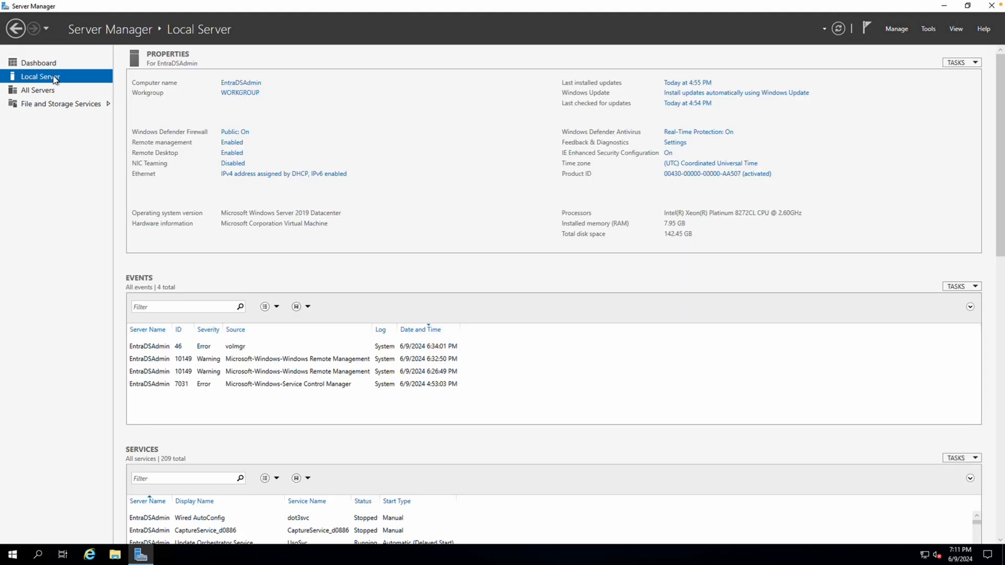
pyautogui.click(238, 94)
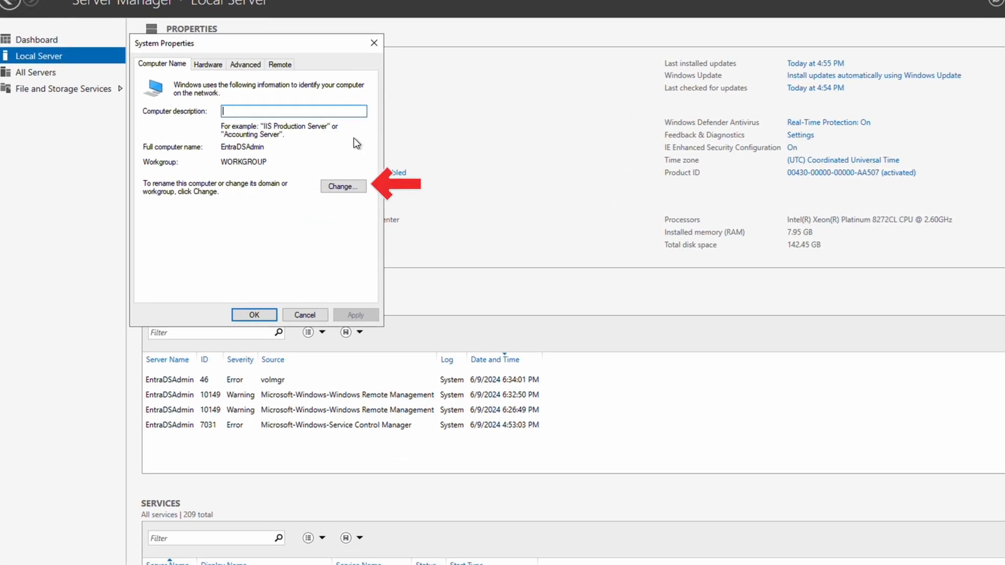
pyautogui.click(342, 187)
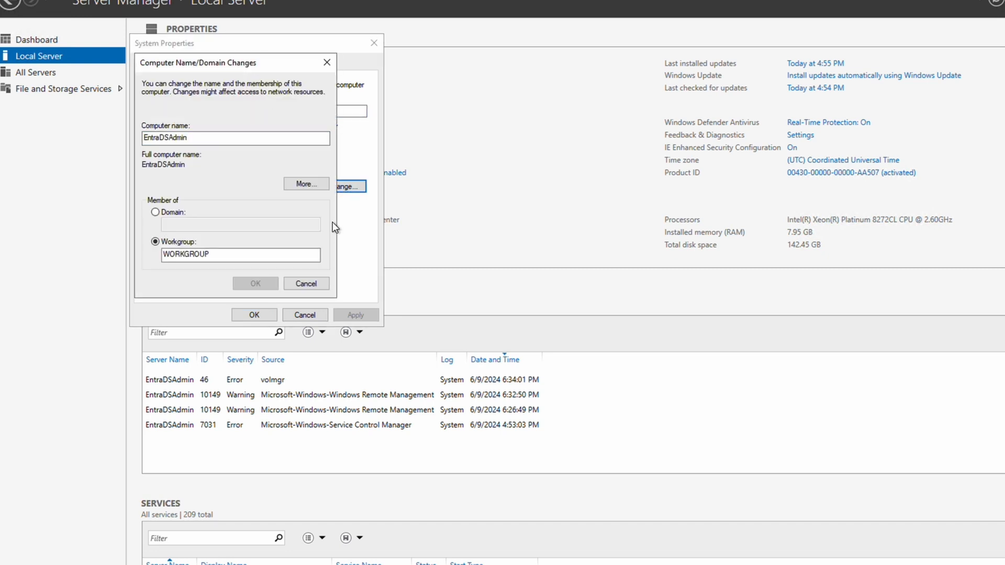
pyautogui.click(155, 212)
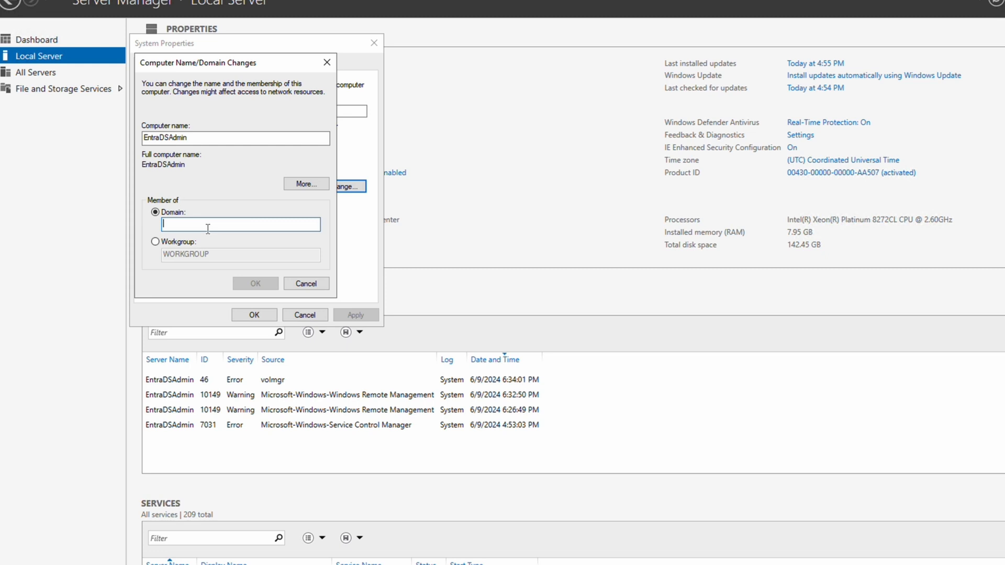
pyautogui.write('cira')
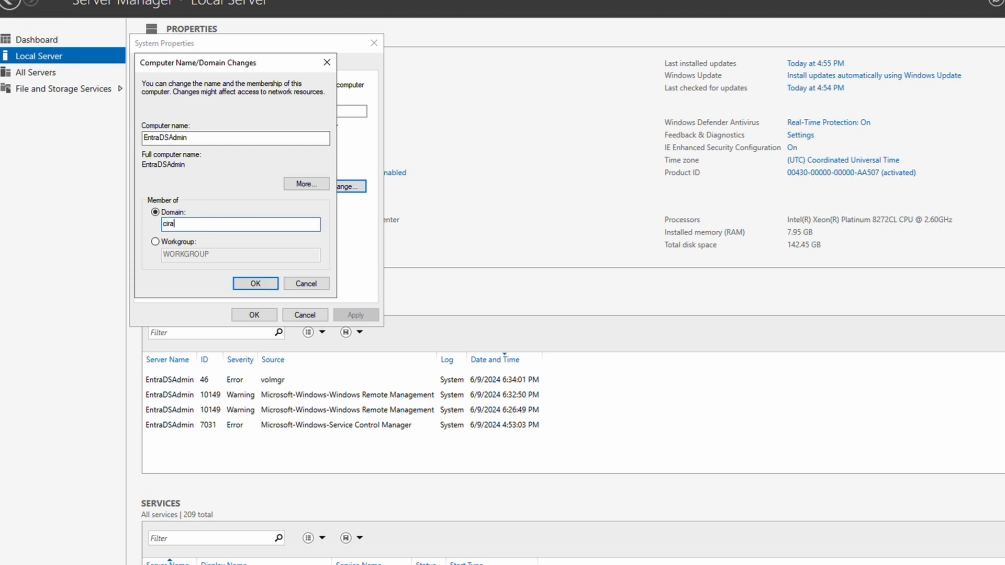
pyautogui.write('ltosds.com')
pyautogui.click(243, 283)
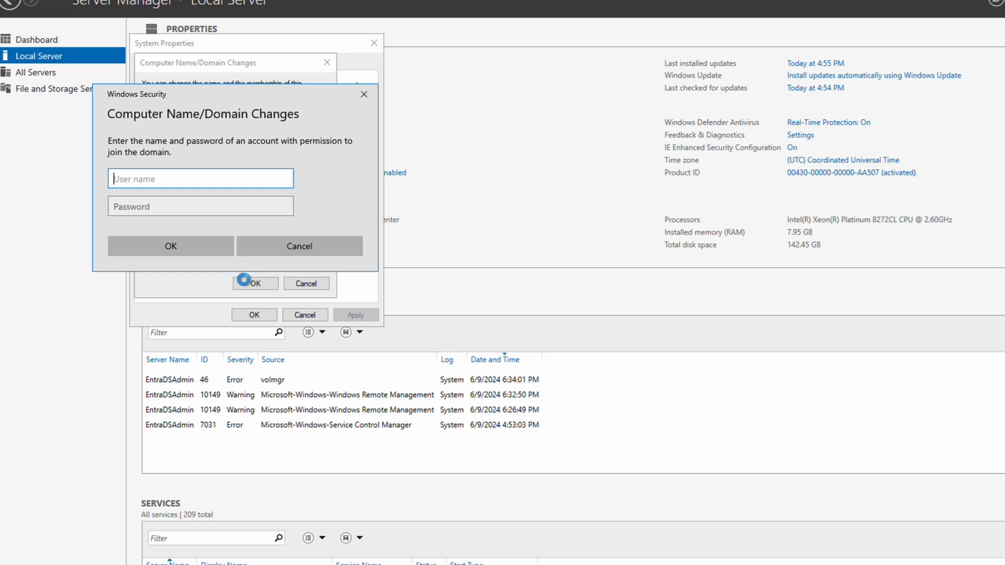
# Authorize the domain join with the domain admin account's user name and password.
pyautogui.write('EntraDSAdmin')
pyautogui.press('Tab')
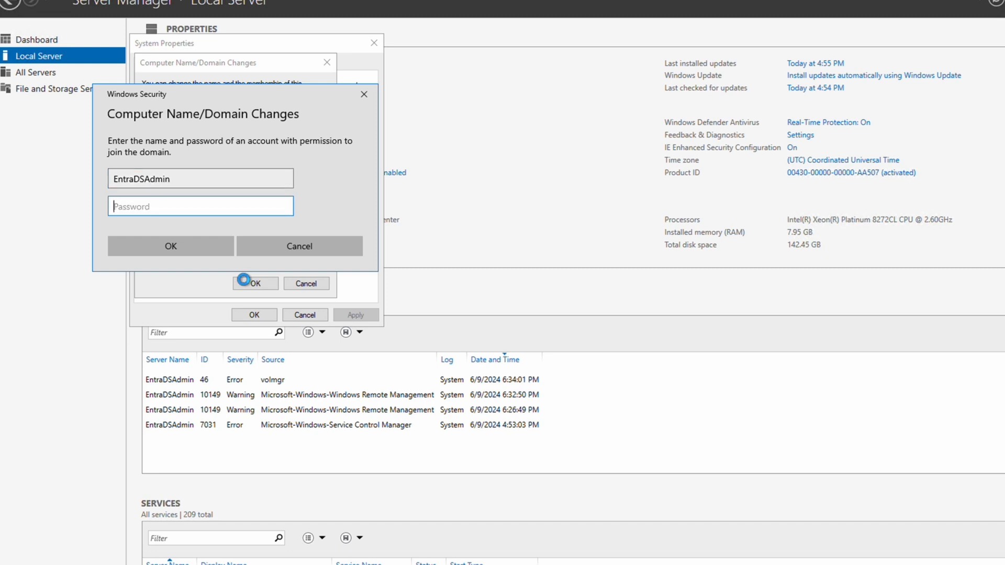
pyautogui.write('*********')
pyautogui.press('Return')
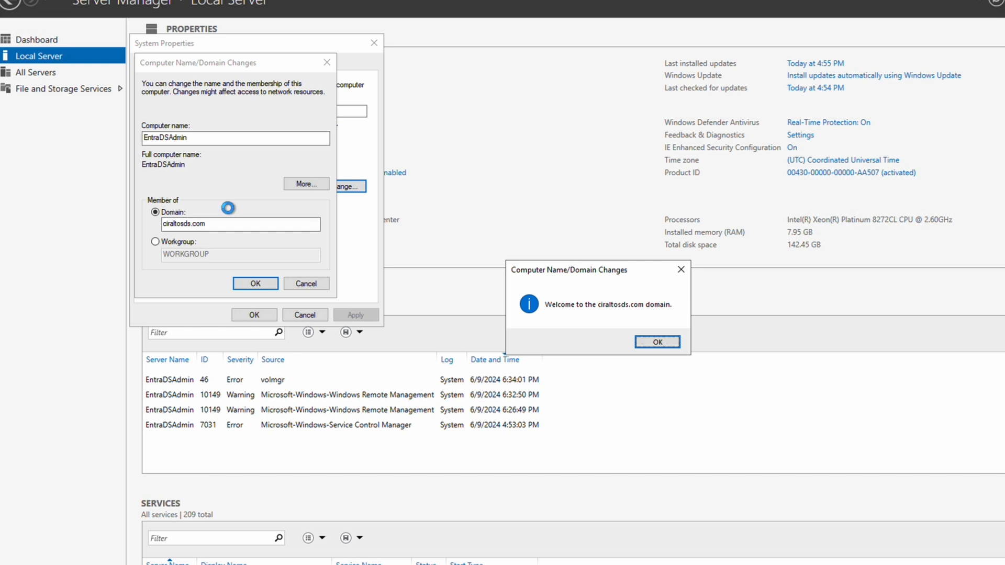
# Acknowledge the welcome and restart notices, close System Properties, and restart the server.
pyautogui.click(647, 348)
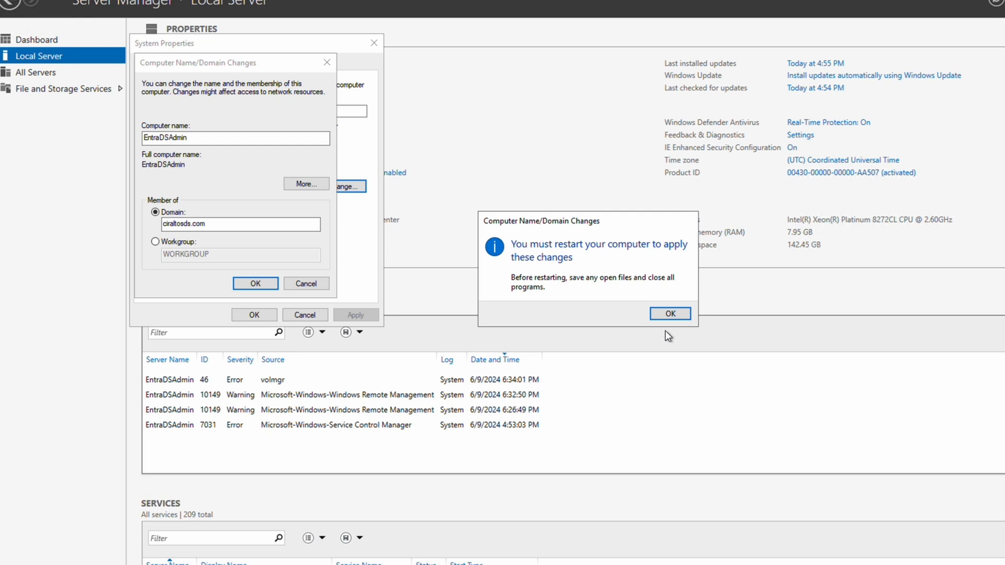
pyautogui.click(669, 314)
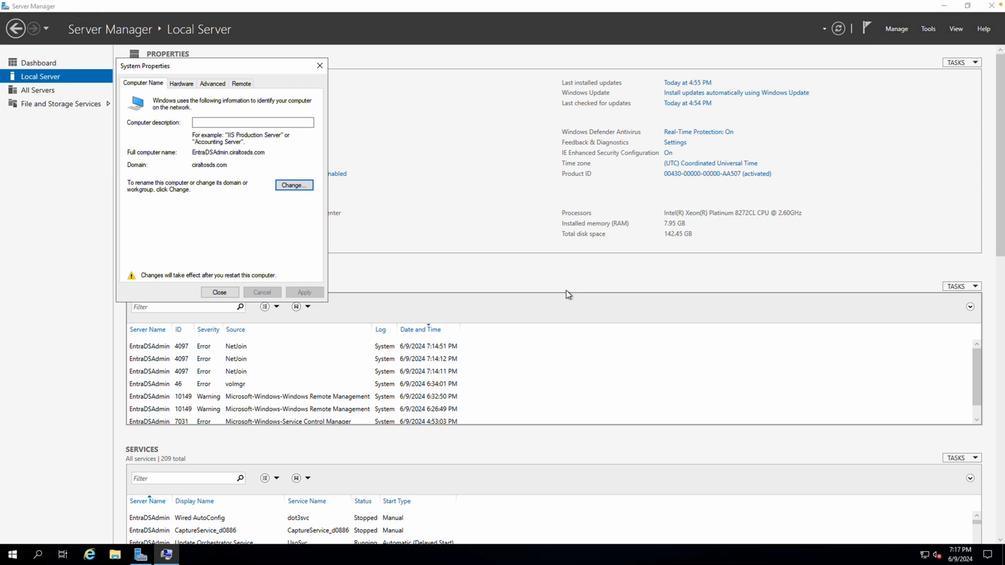
pyautogui.click(220, 292)
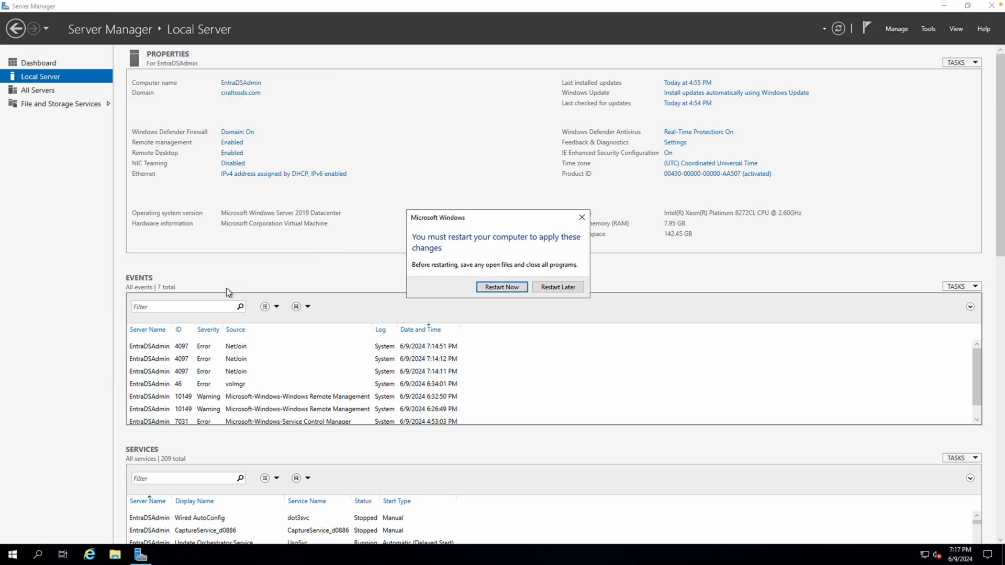
pyautogui.click(501, 288)
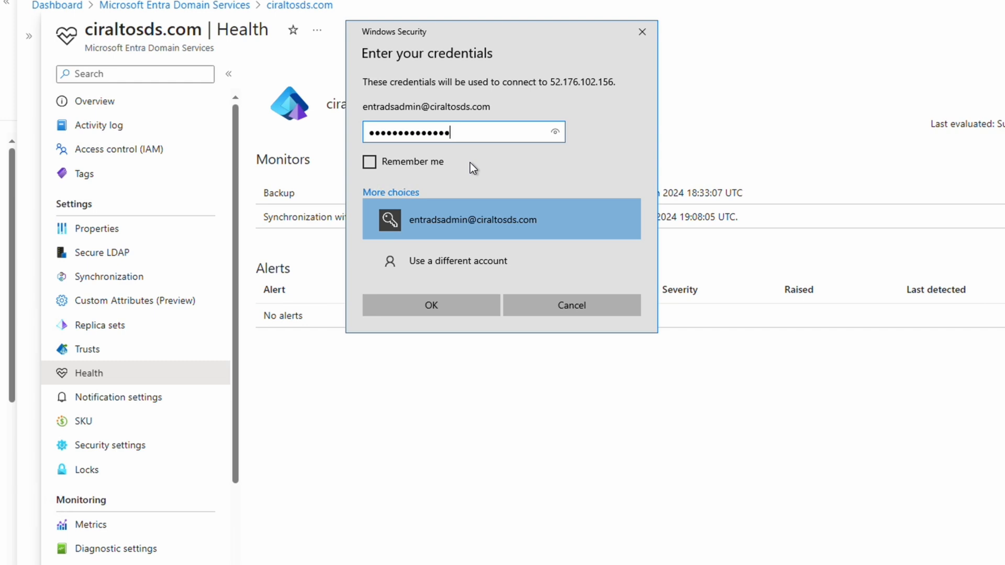
# Submit the domain admin credentials and accept the certificate warning to reconnect to the server.
pyautogui.click(432, 305)
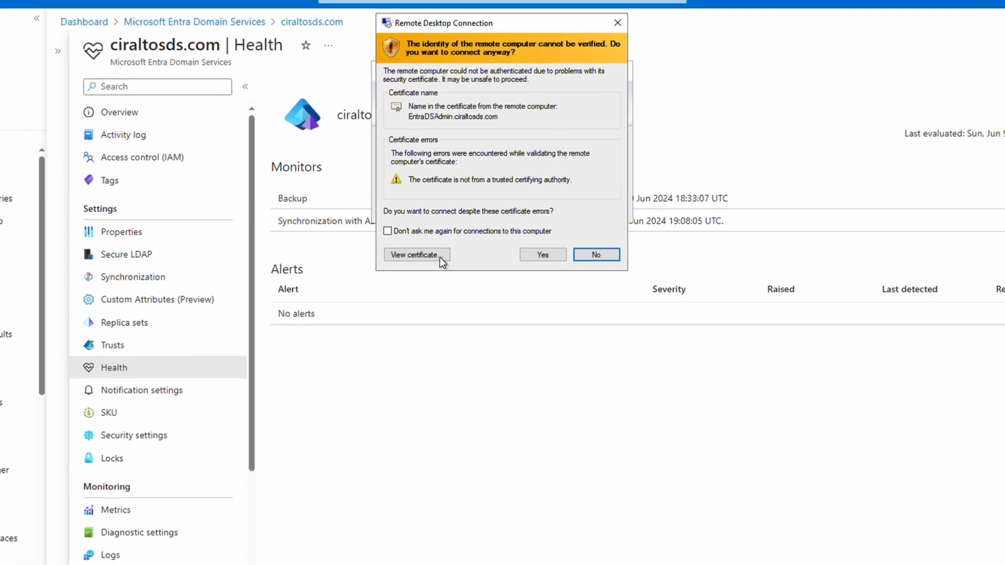
pyautogui.click(545, 253)
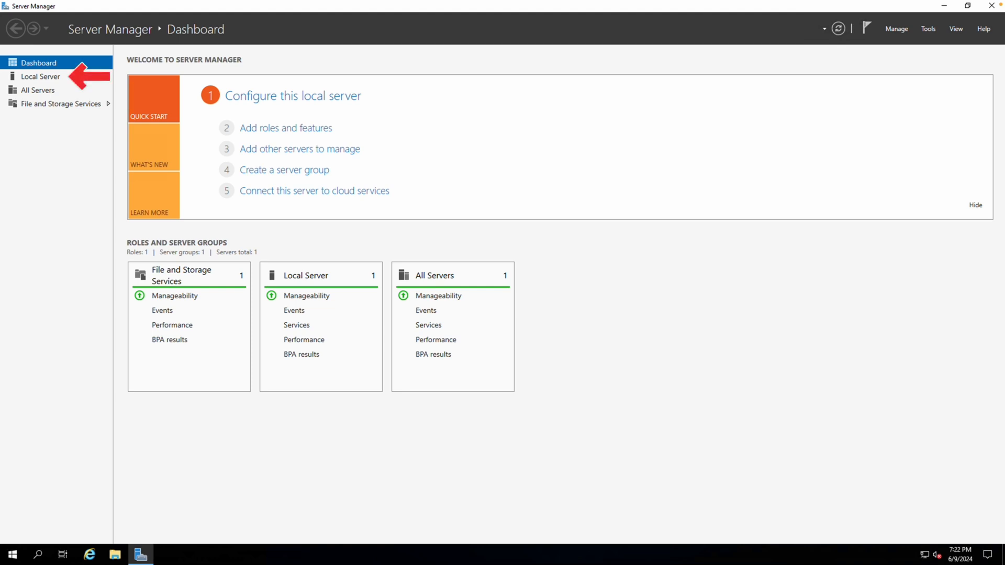
# From Local Server, start Add Roles and Features and advance with defaults to the Features page.
pyautogui.click(62, 77)
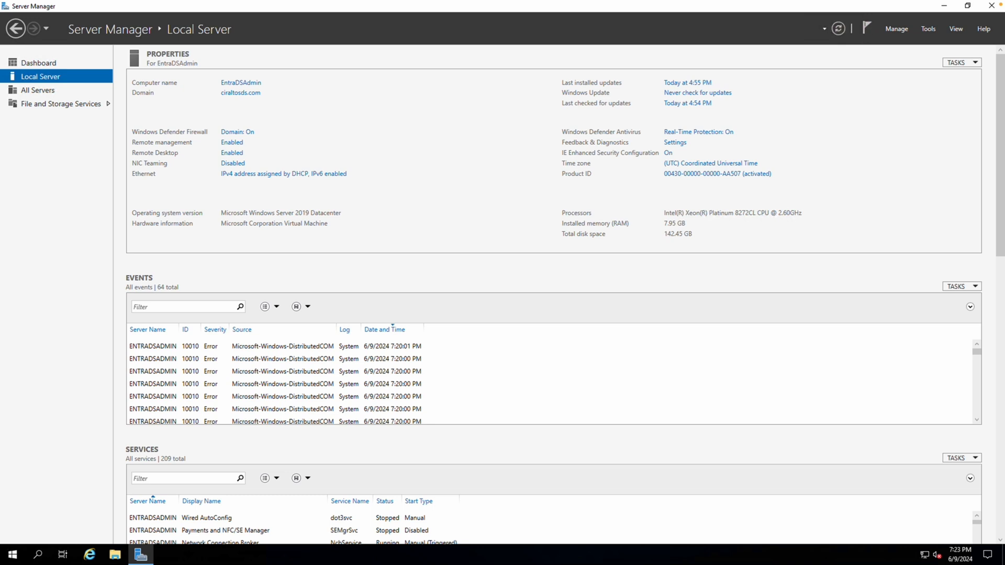
pyautogui.click(898, 29)
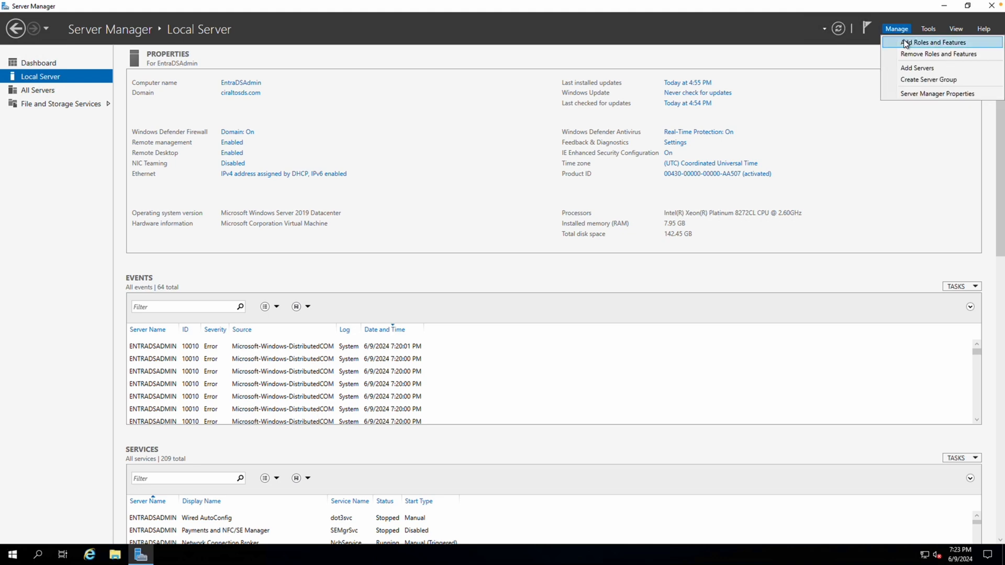
pyautogui.click(904, 43)
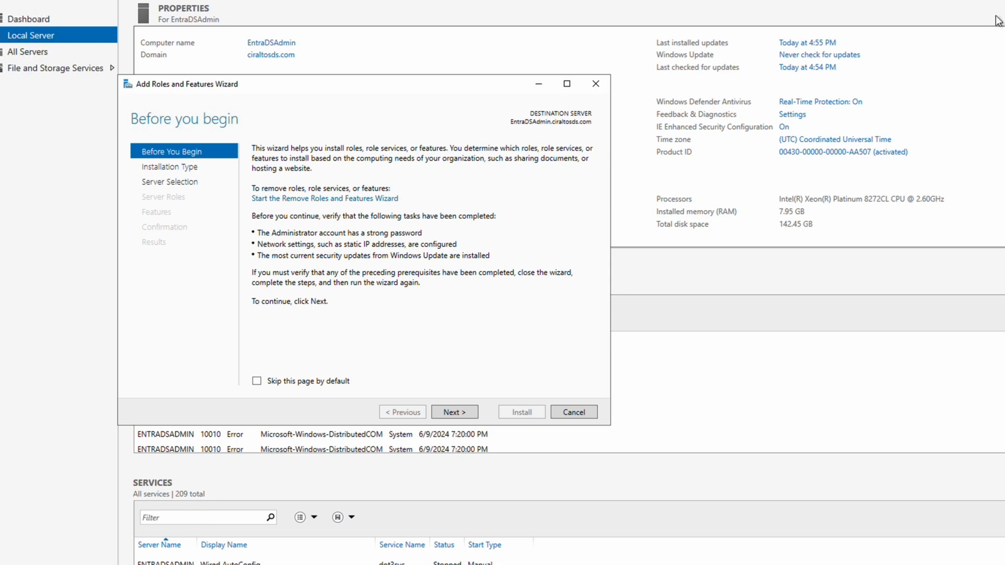
pyautogui.click(451, 414)
pyautogui.click(451, 413)
pyautogui.click(451, 413)
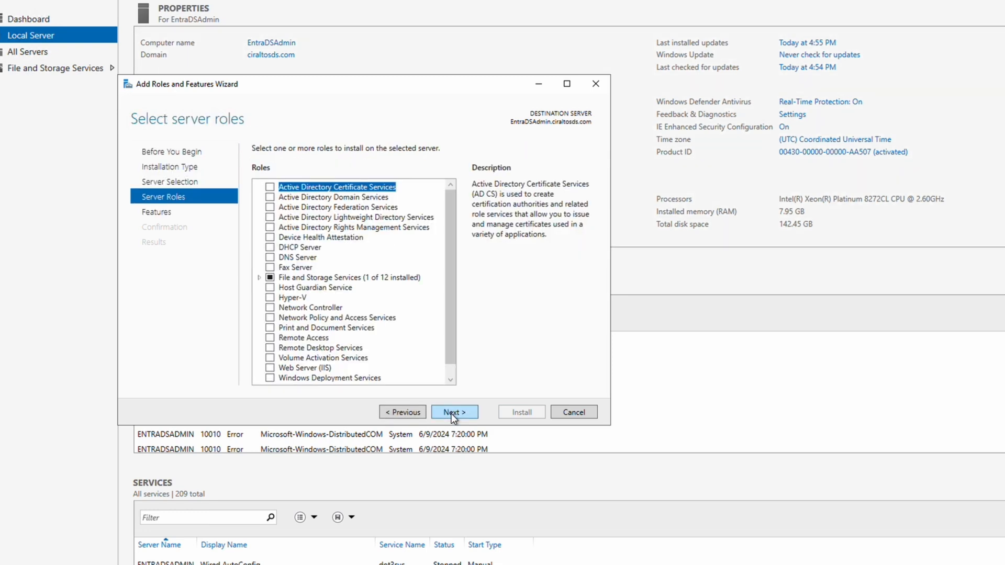
pyautogui.click(451, 413)
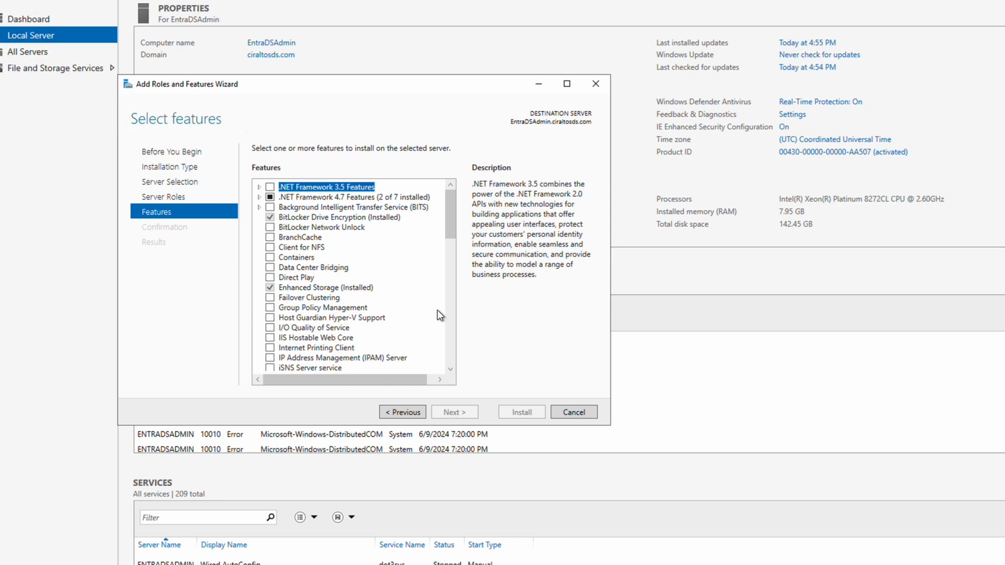
# Select RSAT > Role Administration Tools > AD DS and AD LDS Tools and install them.
pyautogui.moveTo(449, 228); pyautogui.dragTo(455, 294)
pyautogui.scroll(-2, 455, 292)
pyautogui.click(260, 230)
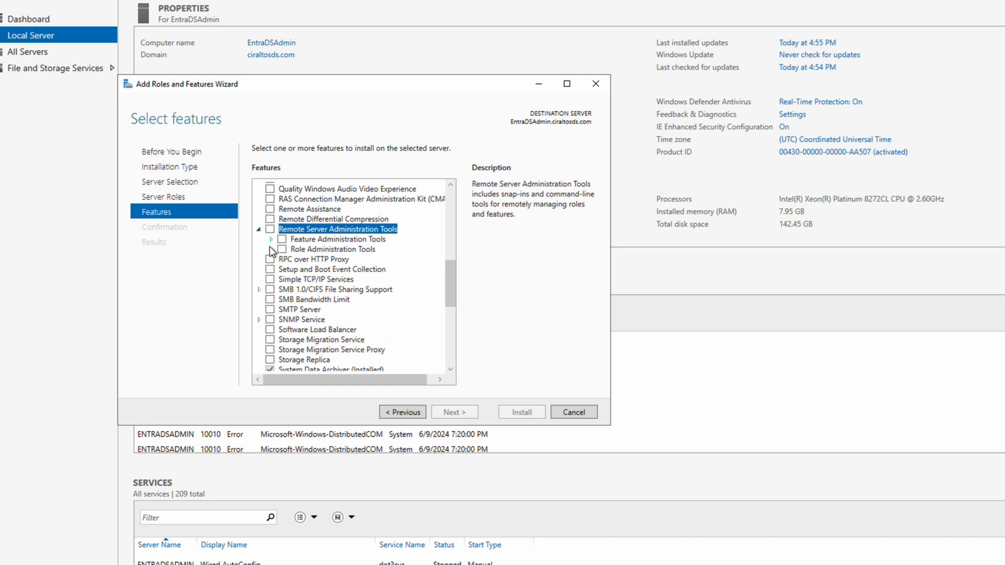
pyautogui.click(271, 250)
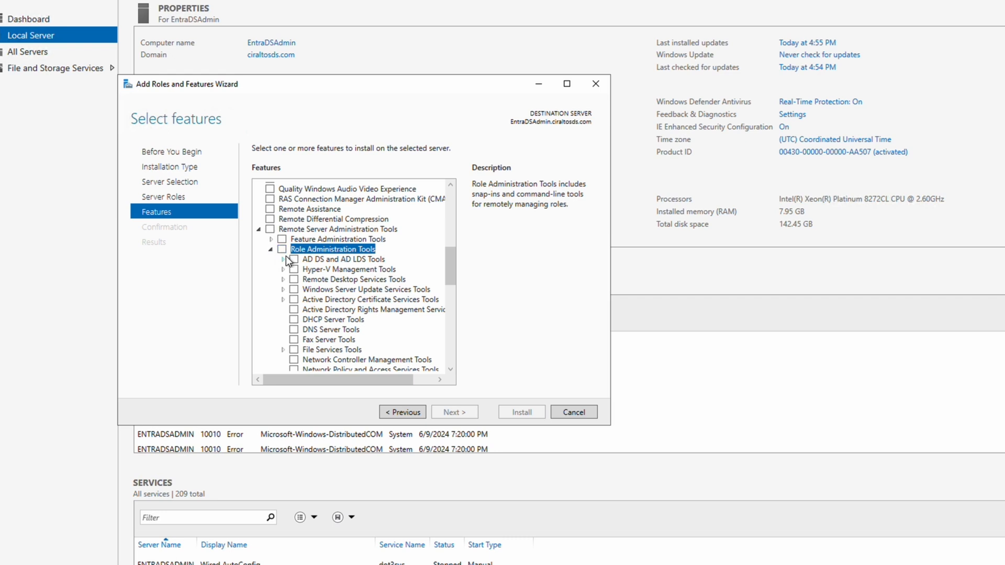
pyautogui.click(294, 258)
pyautogui.click(283, 259)
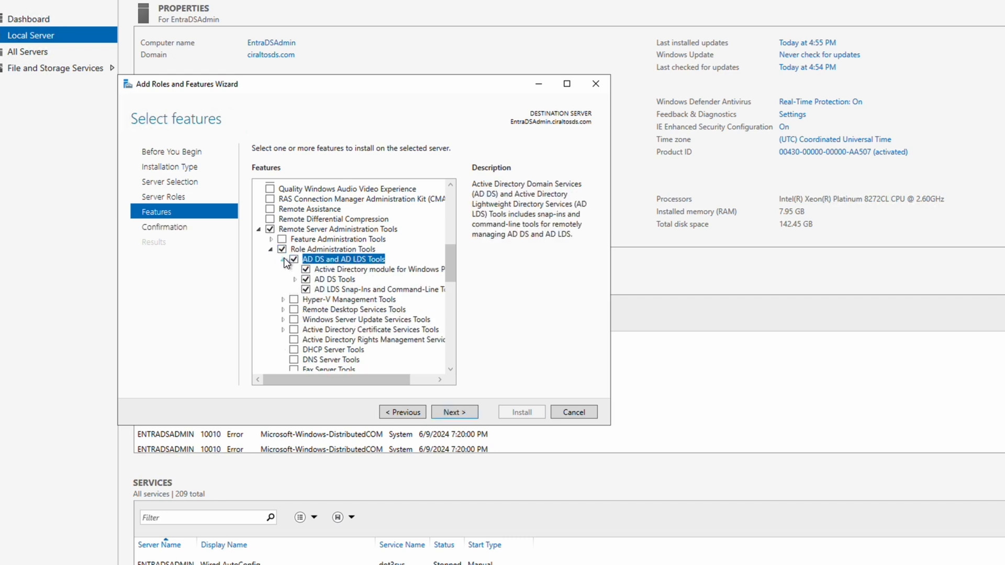
pyautogui.click(462, 412)
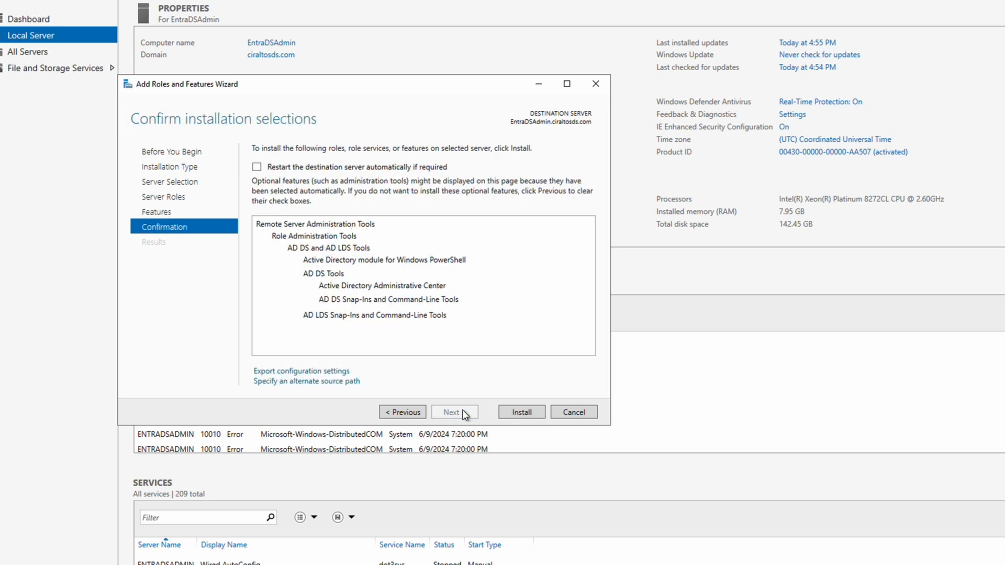
pyautogui.click(510, 412)
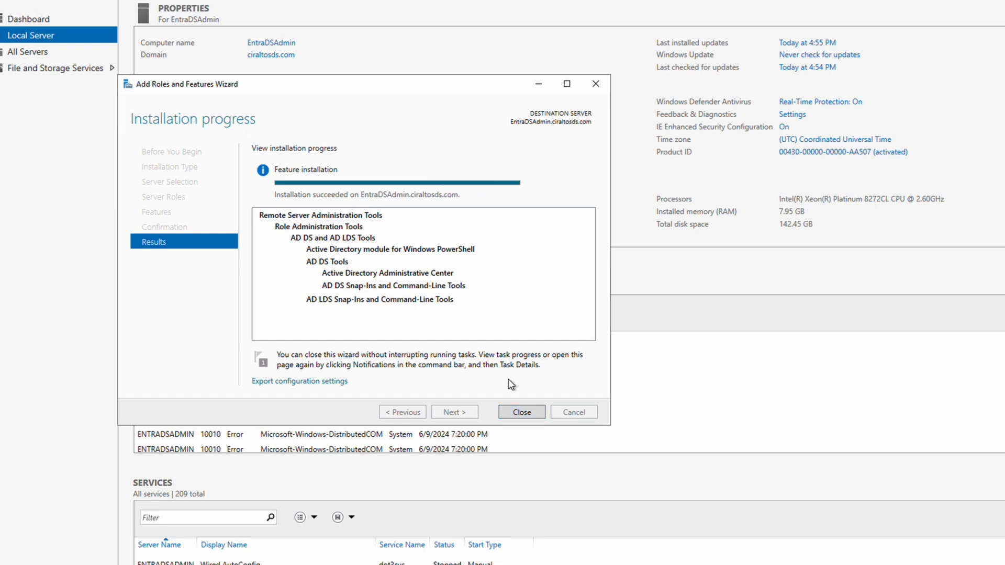
pyautogui.click(518, 412)
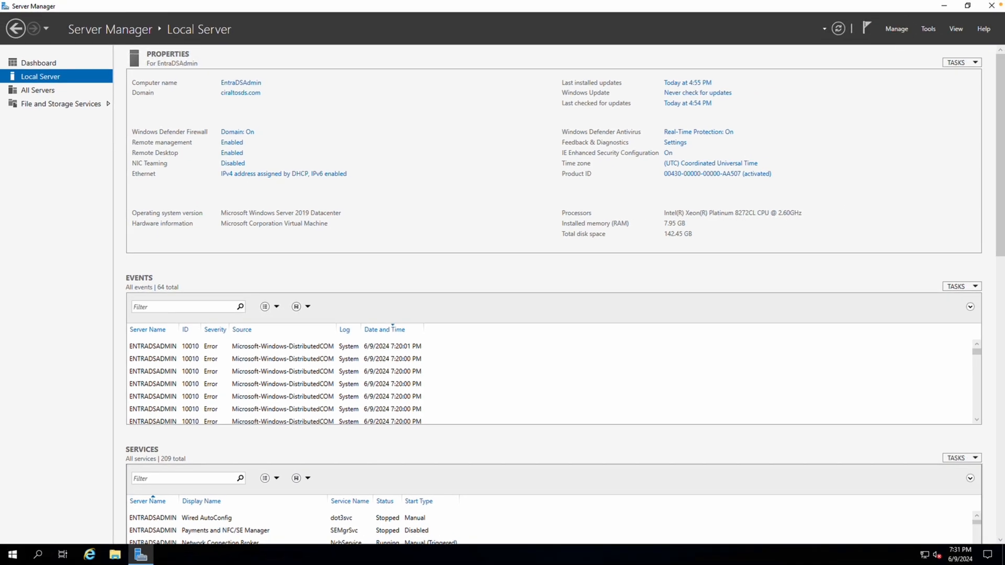
# Launch Active Directory Users and Computers from Tools and expand the ciraltosds.com domain.
pyautogui.click(928, 29)
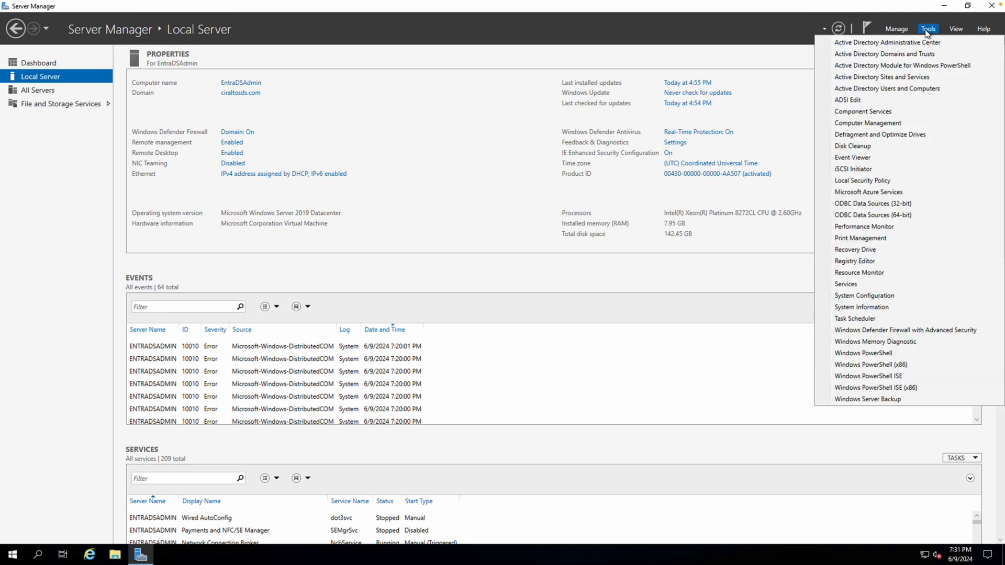
pyautogui.click(920, 88)
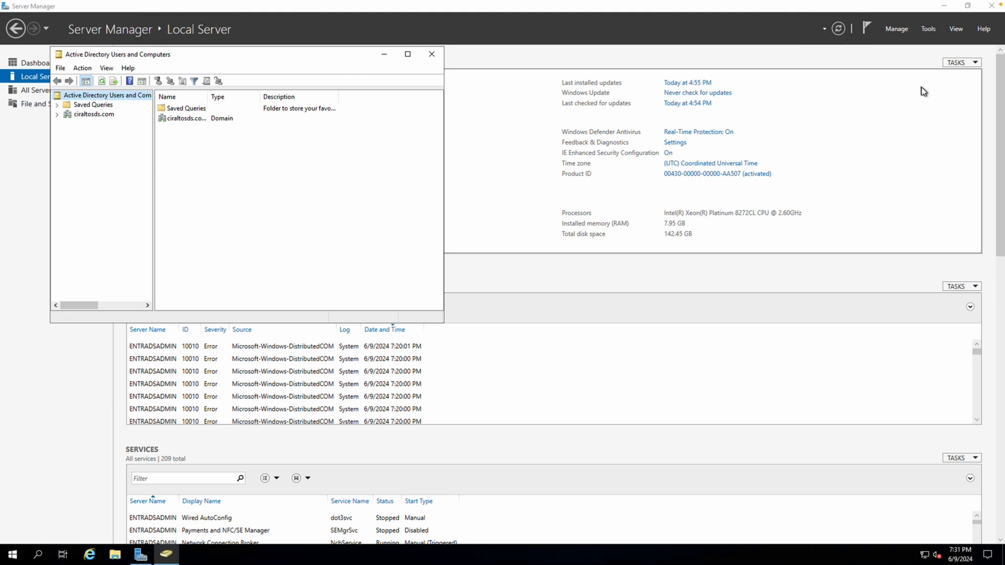
pyautogui.click(57, 114)
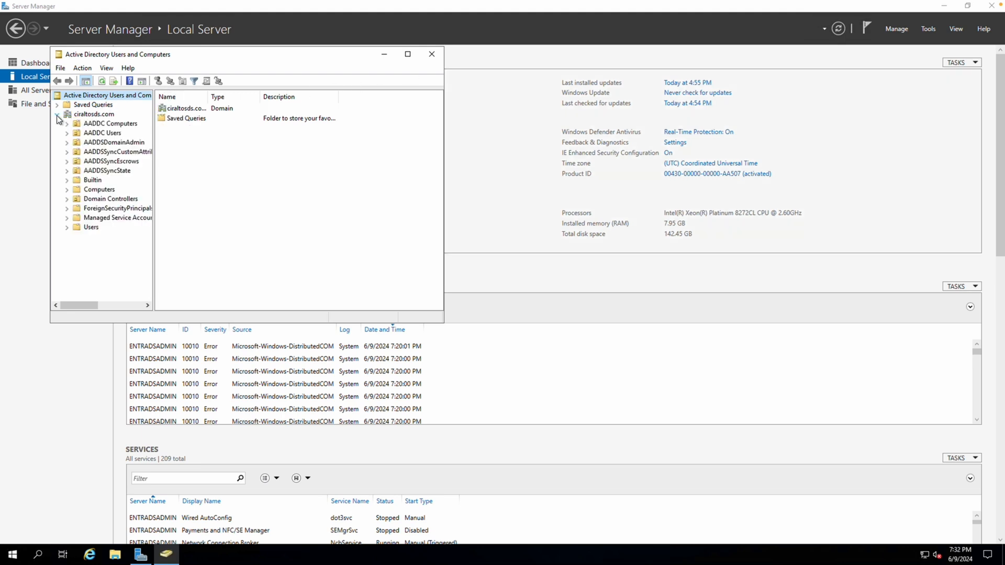